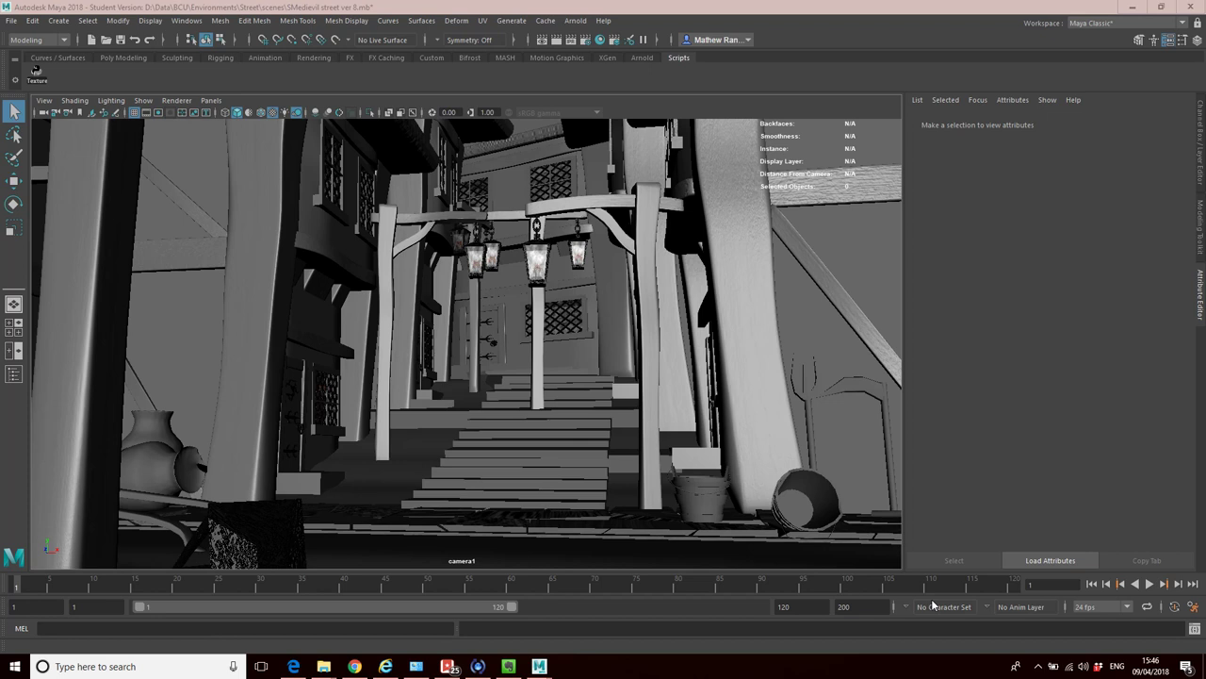
Select the wall object pCube3 and open its material's file39 texture node.
{"action": "left_click", "coordinate": [182, 345]}
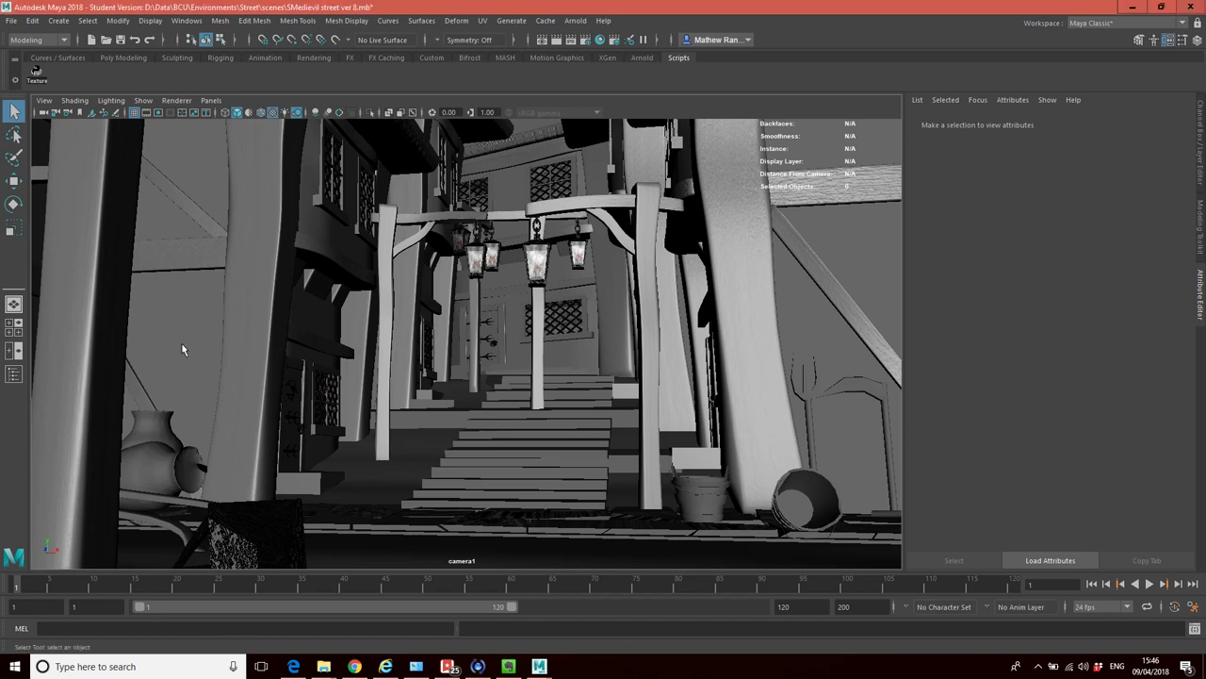
{"action": "right_click_drag", "start_coordinate": [178, 303], "coordinate": [182, 612]}
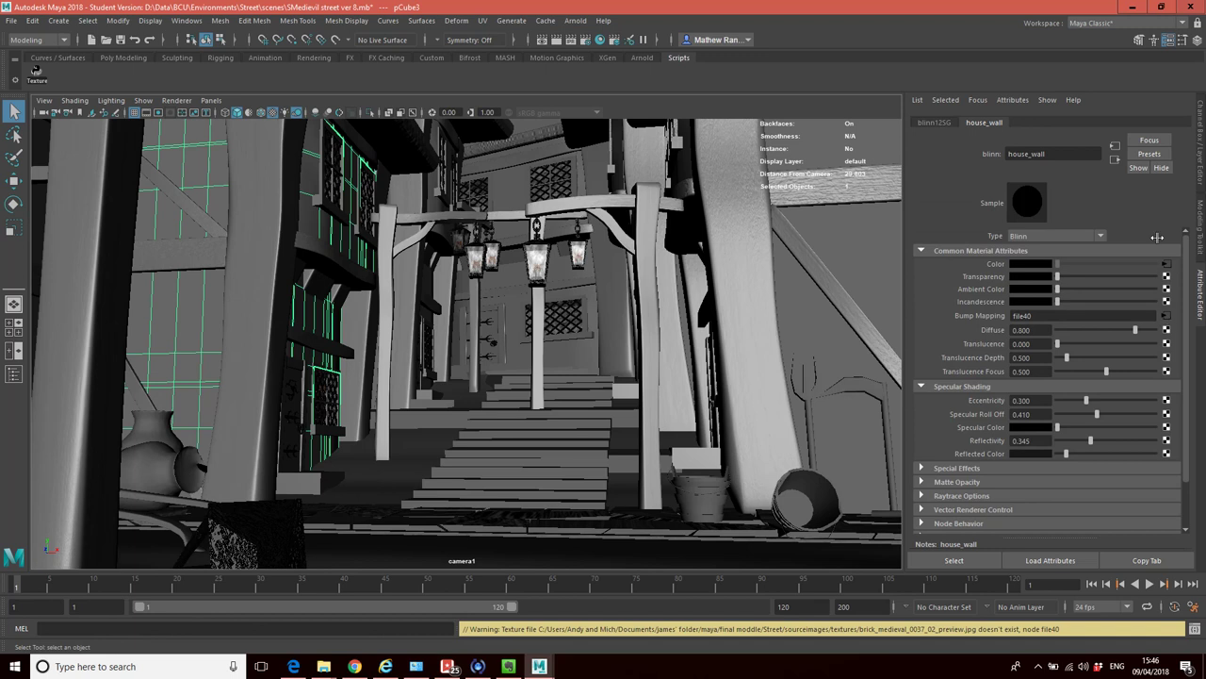
{"action": "left_click", "coordinate": [1167, 265]}
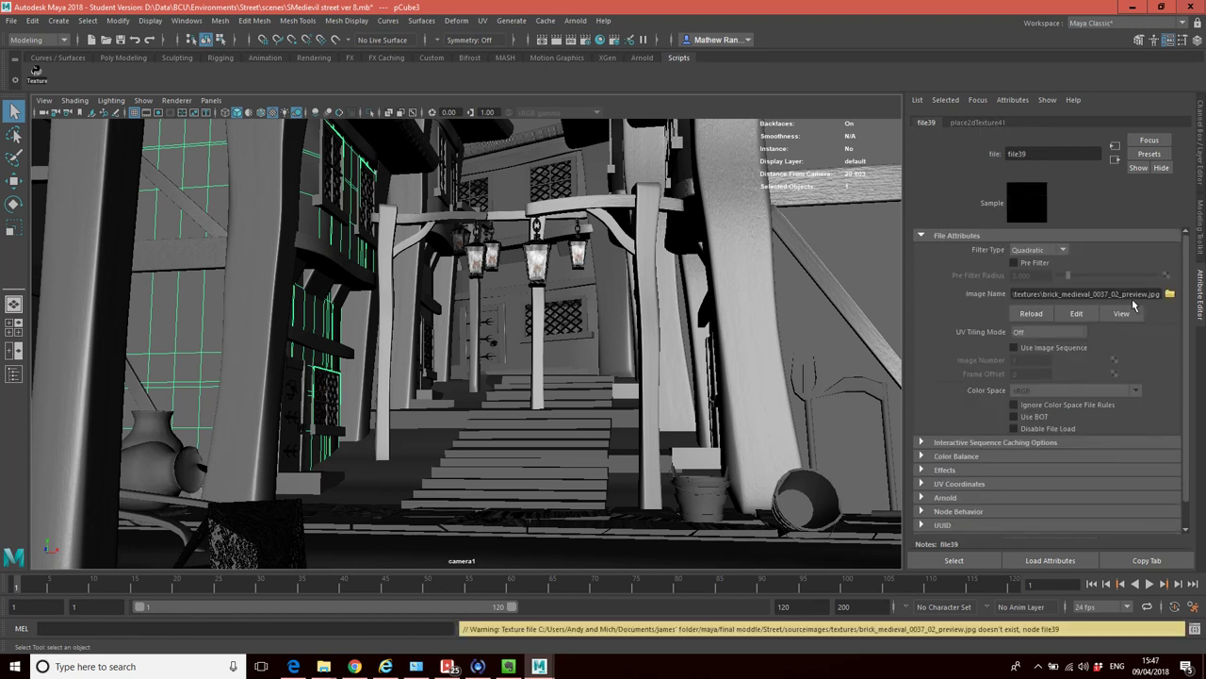
Highlight parts of file39's missing Image Name path, including the user-folder portion.
{"action": "left_click_drag", "start_coordinate": [1093, 293], "coordinate": [936, 299]}
{"action": "left_click", "coordinate": [1015, 294]}
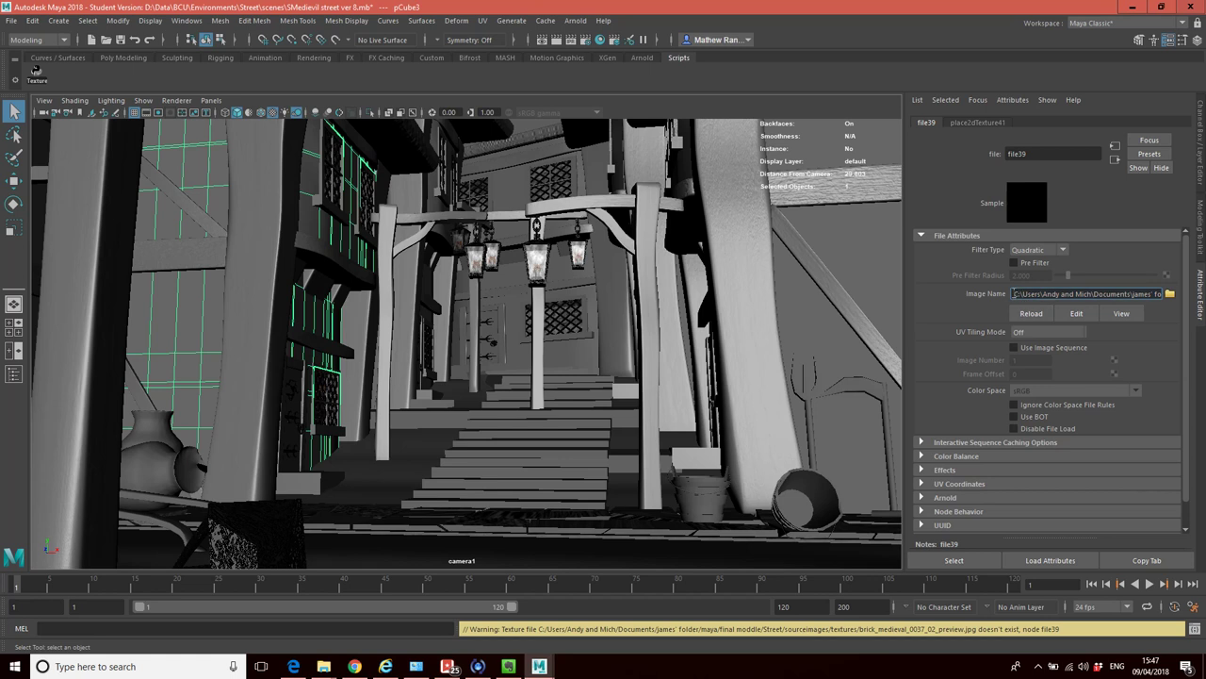
{"action": "left_click_drag", "start_coordinate": [1015, 294], "coordinate": [1055, 295]}
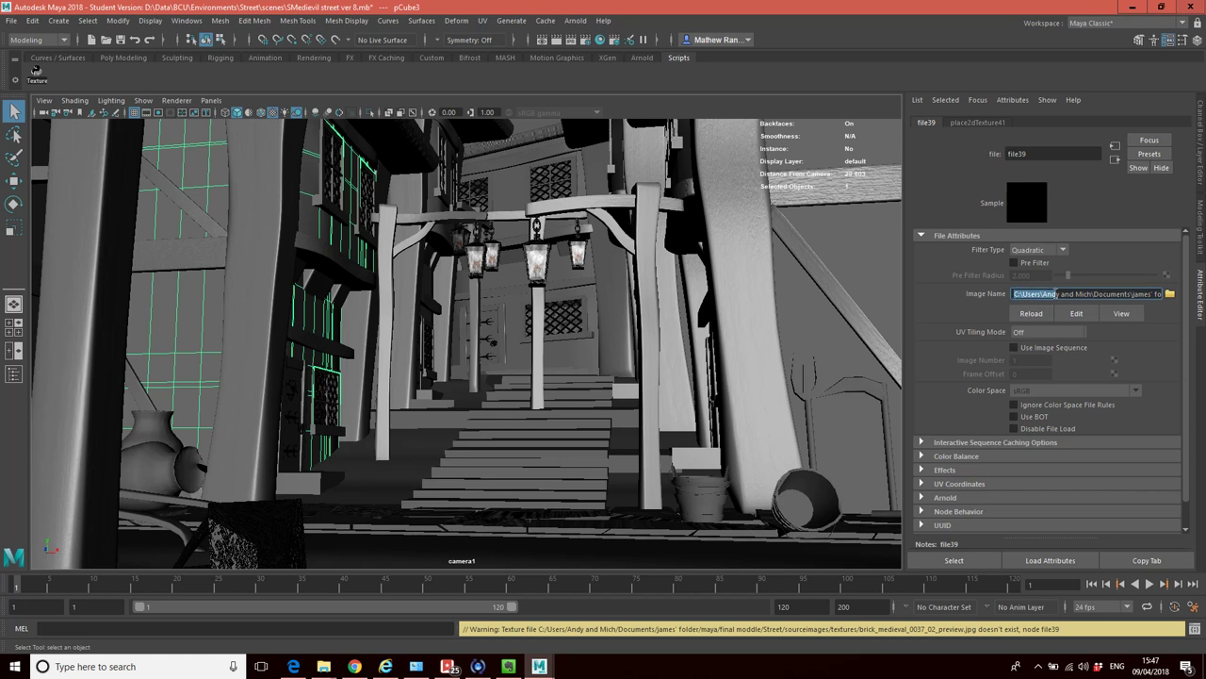
{"action": "left_click", "coordinate": [1052, 293], "text": "shift"}
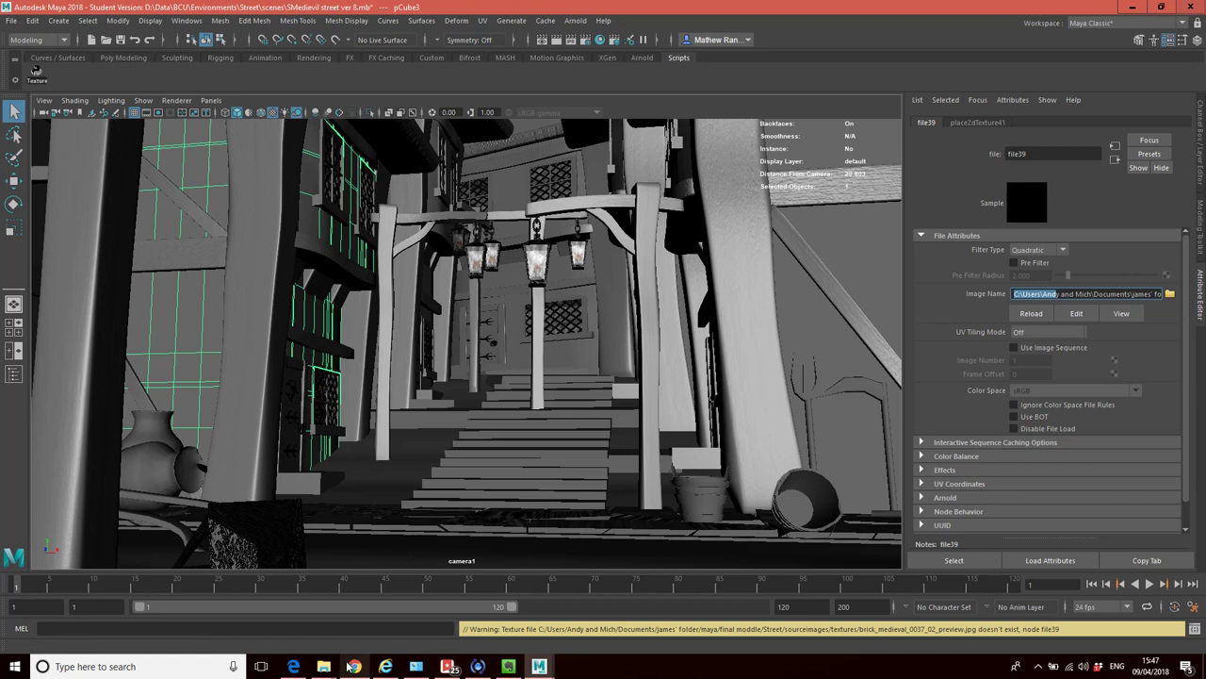
Look at the Downloads folder, then bring the MayaTextureRemapTool GitHub page to the front.
{"action": "mouse_move", "coordinate": [323, 667]}
{"action": "left_click", "coordinate": [290, 626]}
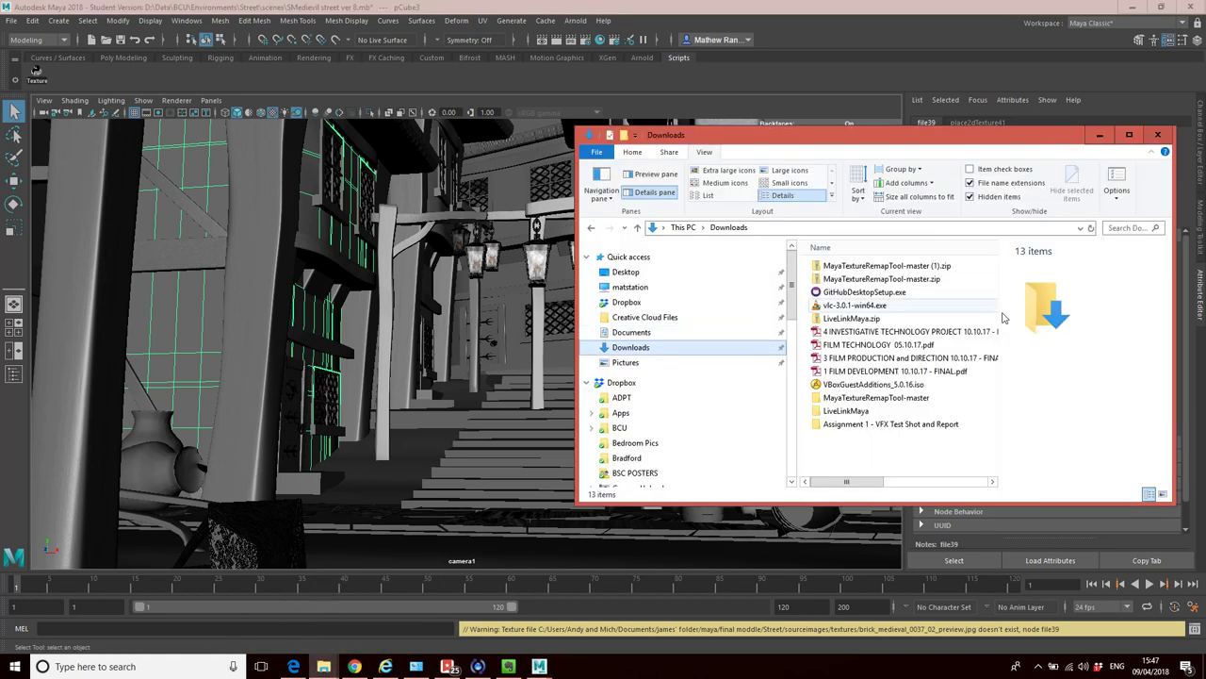
{"action": "left_click", "coordinate": [355, 667]}
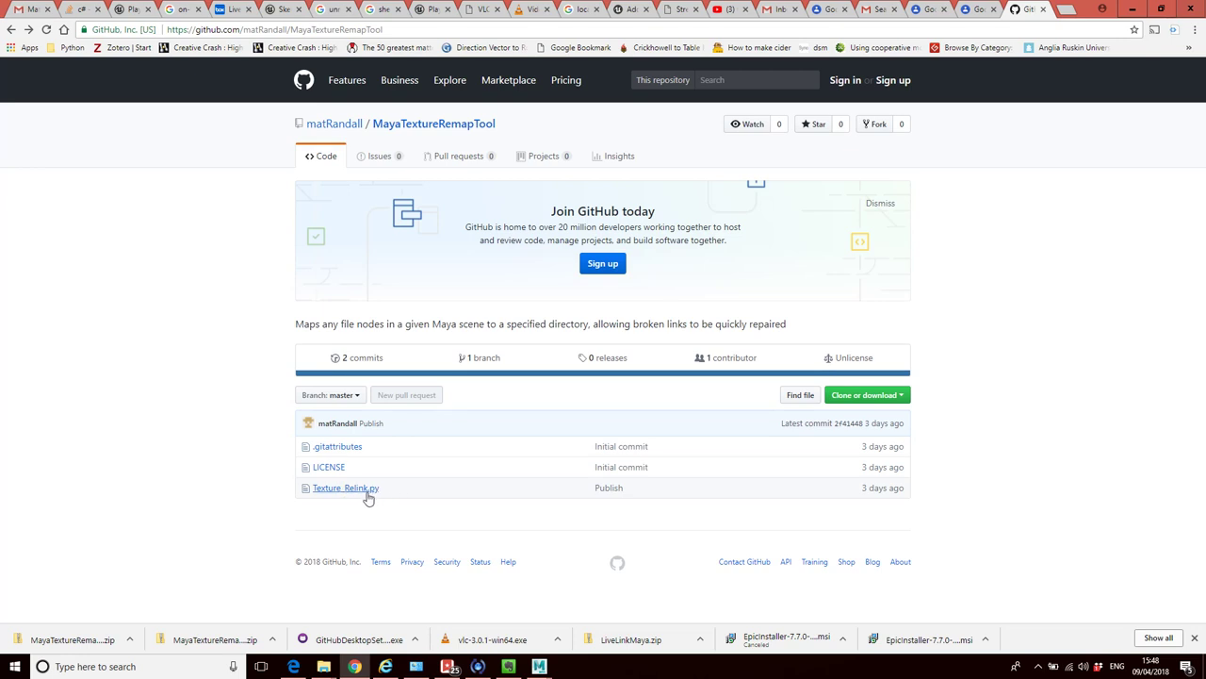
Open the MayaTextureRemapTool-master folder inside Downloads.
{"action": "mouse_move", "coordinate": [323, 666]}
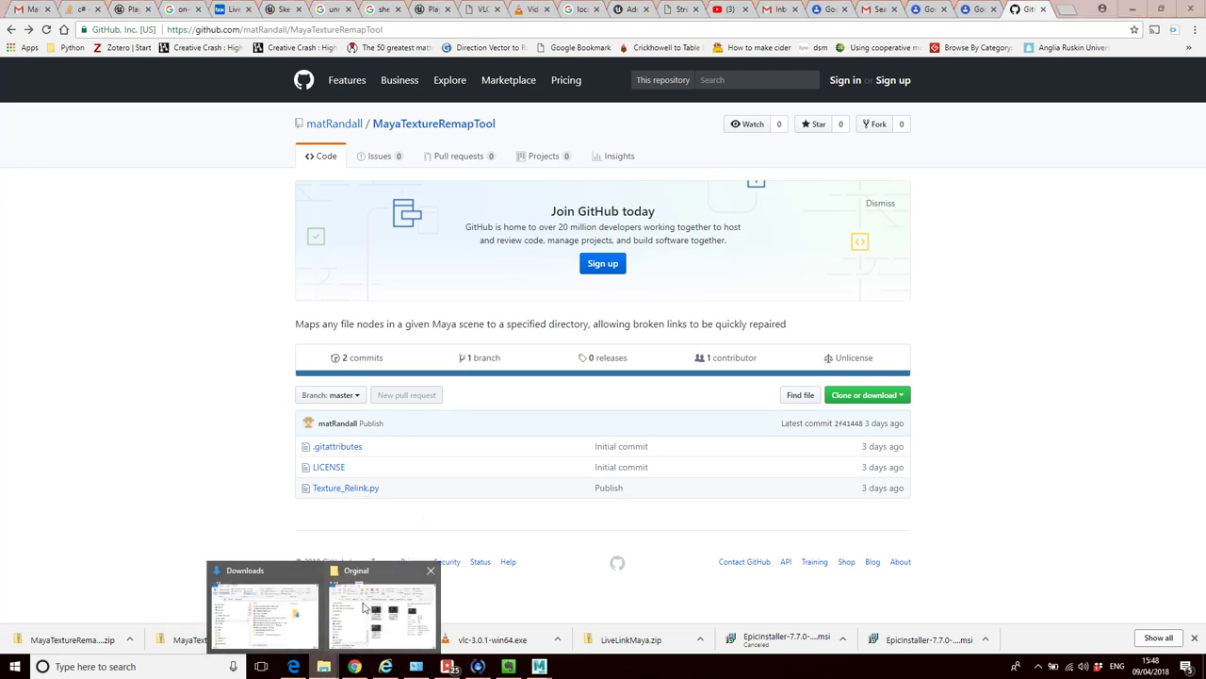
{"action": "left_click", "coordinate": [265, 613]}
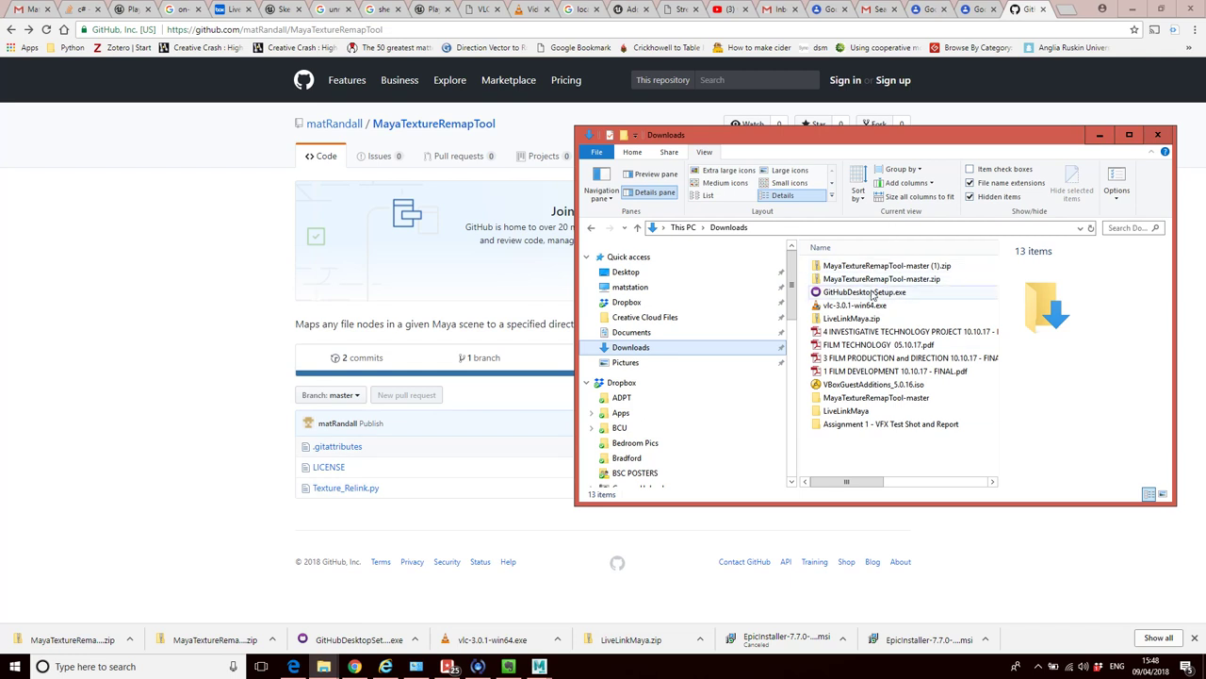
{"action": "left_click", "coordinate": [849, 403]}
{"action": "double_click", "coordinate": [848, 403]}
{"action": "left_click", "coordinate": [591, 227]}
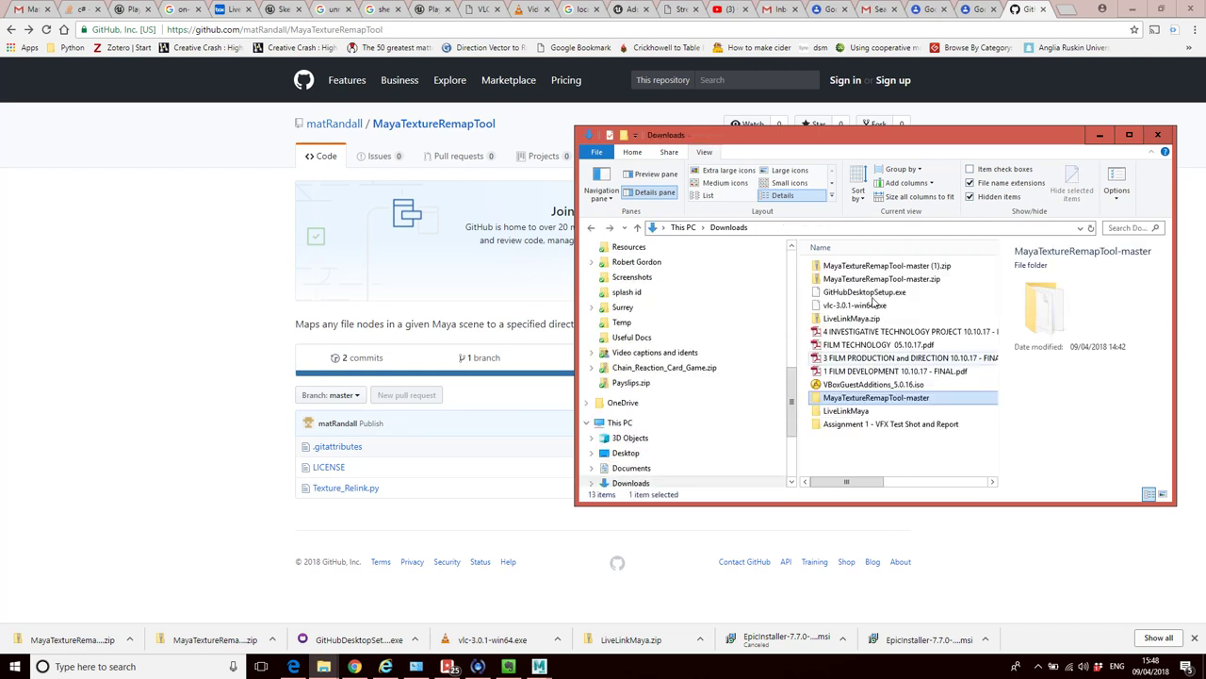
{"action": "double_click", "coordinate": [872, 401]}
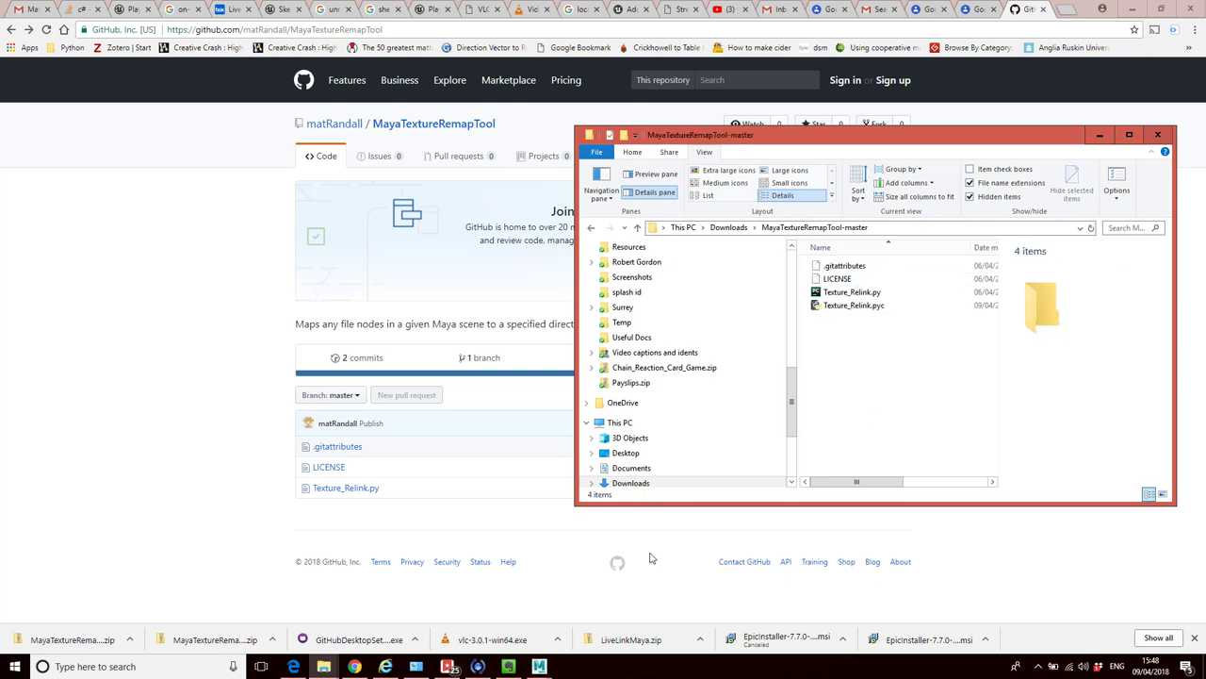
Place the MayaTextureRemapTool-master folder over Maya and select Texture_Relink.py.
{"action": "left_click", "coordinate": [539, 667]}
{"action": "left_click", "coordinate": [750, 627]}
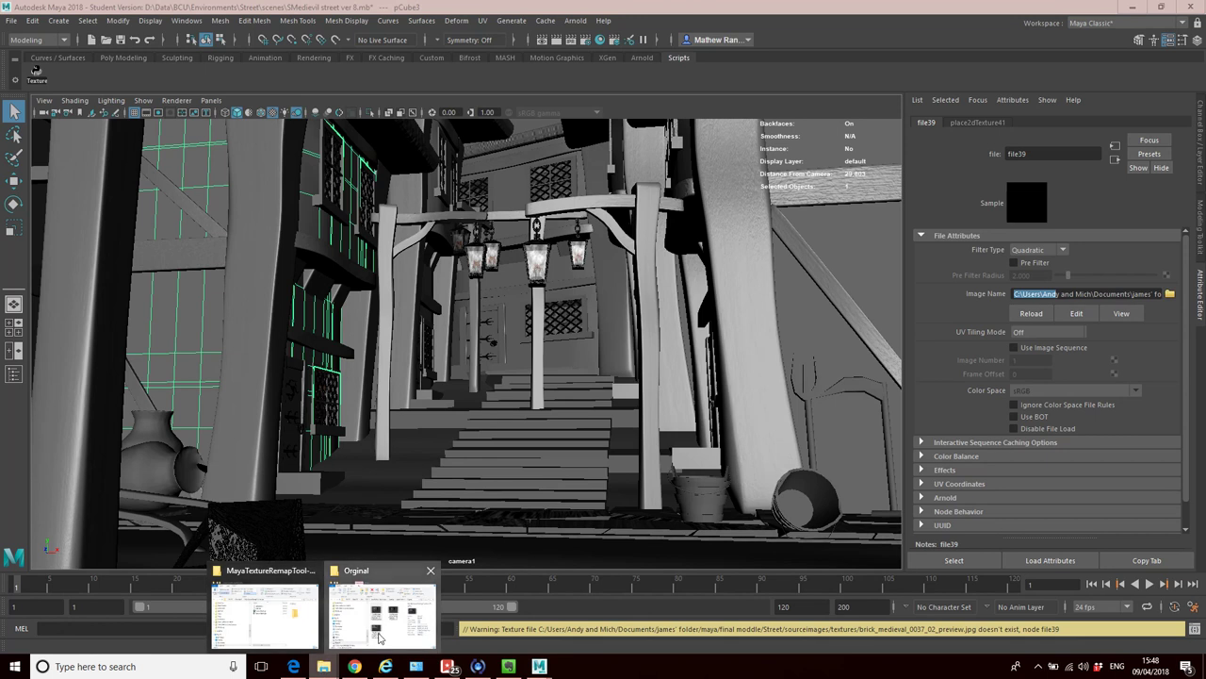
{"action": "left_click", "coordinate": [325, 667]}
{"action": "mouse_move", "coordinate": [331, 668]}
{"action": "left_click", "coordinate": [283, 617]}
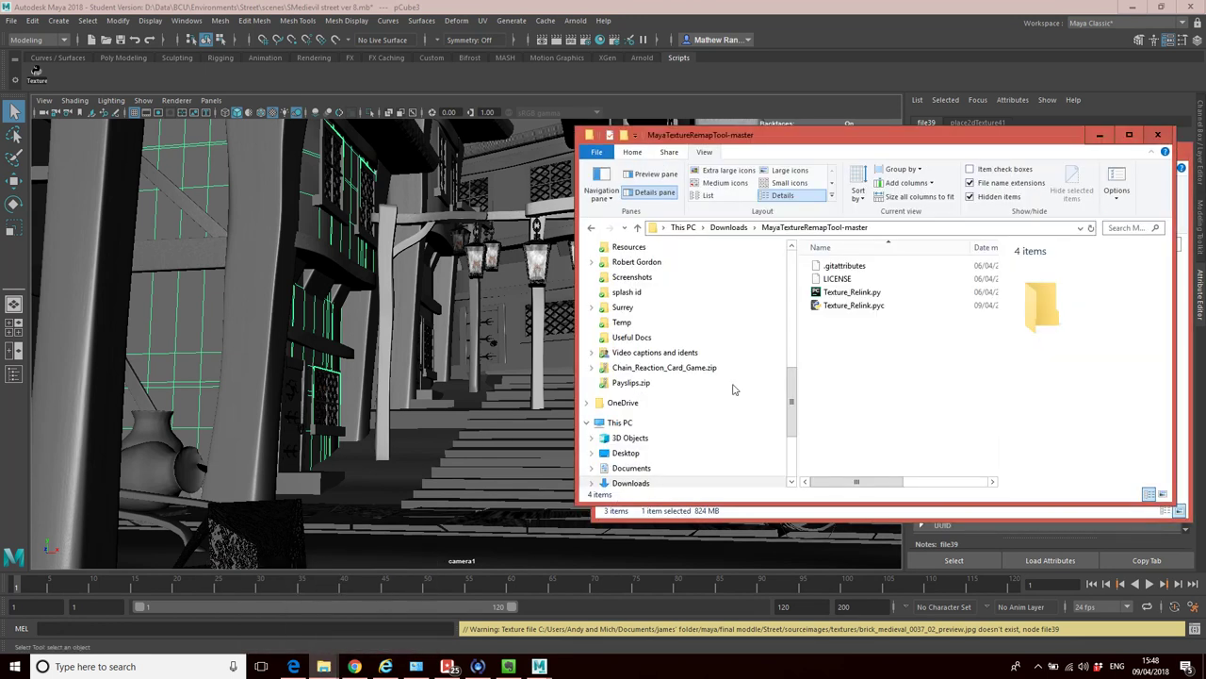
{"action": "left_click", "coordinate": [867, 299]}
Drop Texture_Relink.py onto the Maya viewport to launch the Texture Relink Tool's folder browser.
{"action": "left_click_drag", "start_coordinate": [867, 299], "coordinate": [547, 356]}
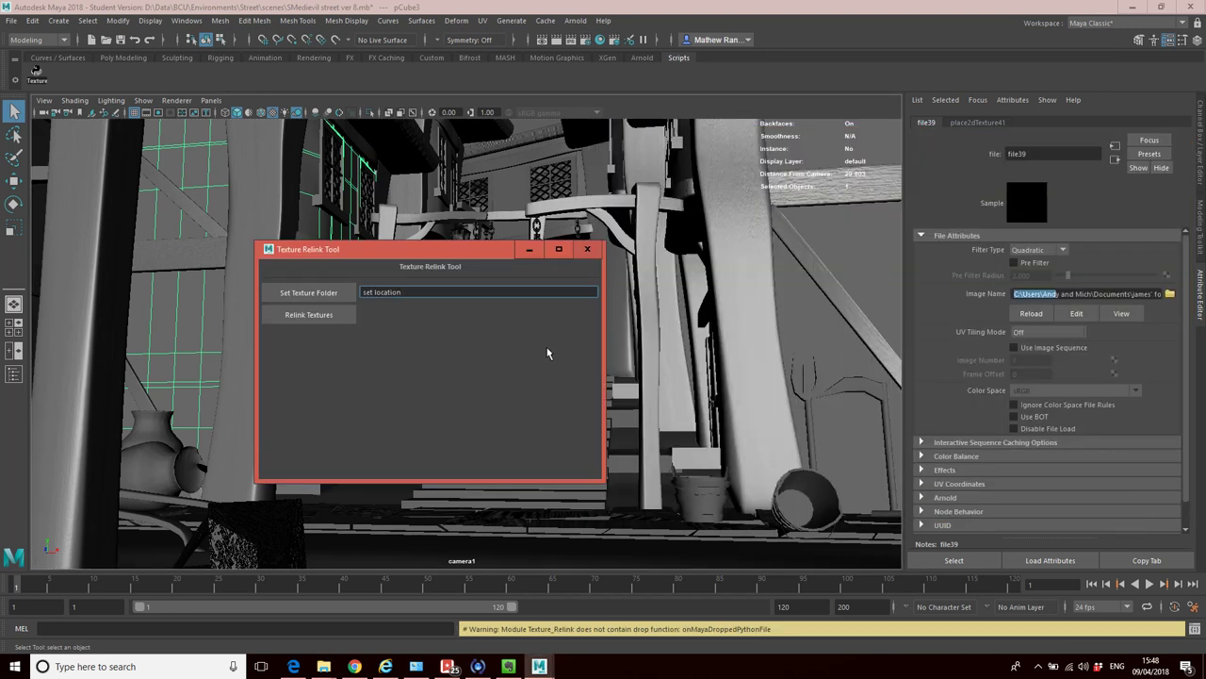
{"action": "left_click", "coordinate": [311, 300]}
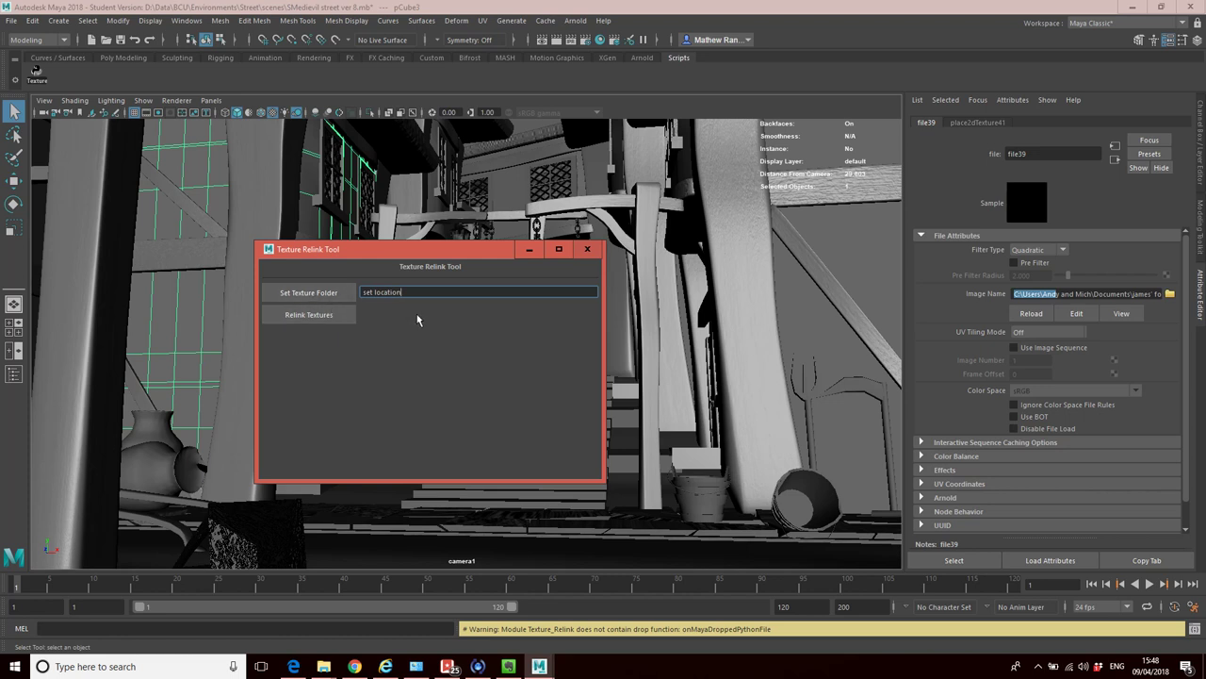
Set the relink tool's texture folder to Street/sourceimages/textures.
{"action": "left_click", "coordinate": [327, 294]}
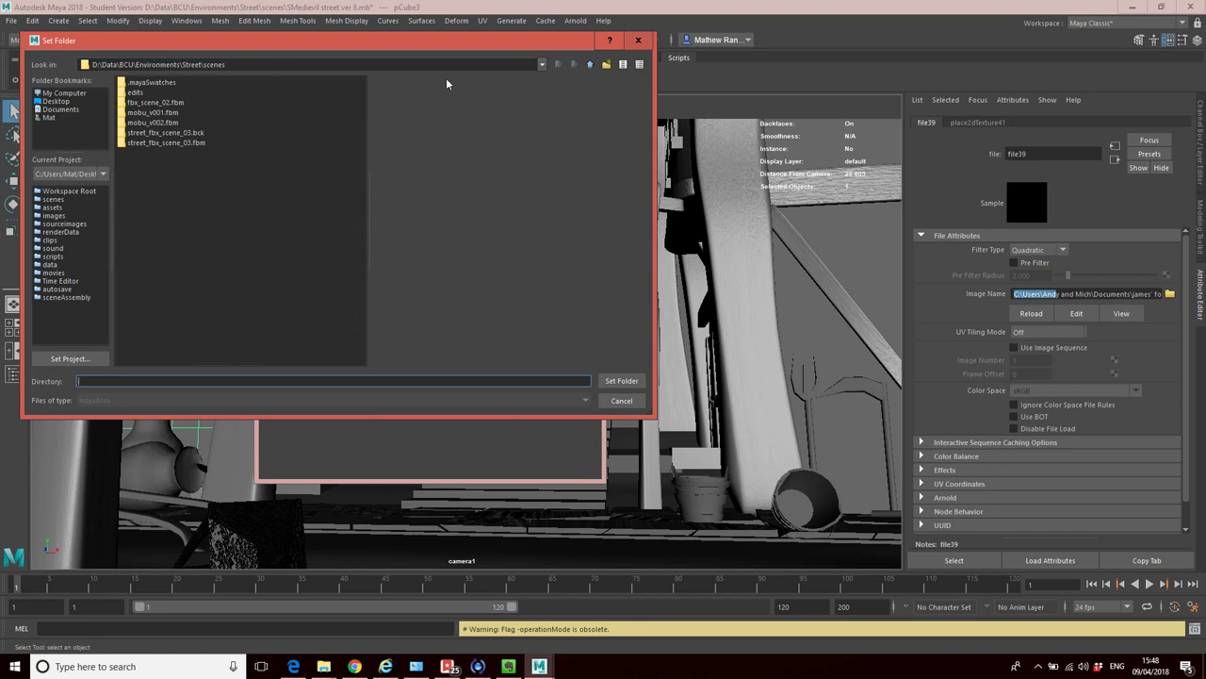
{"action": "left_click", "coordinate": [542, 66]}
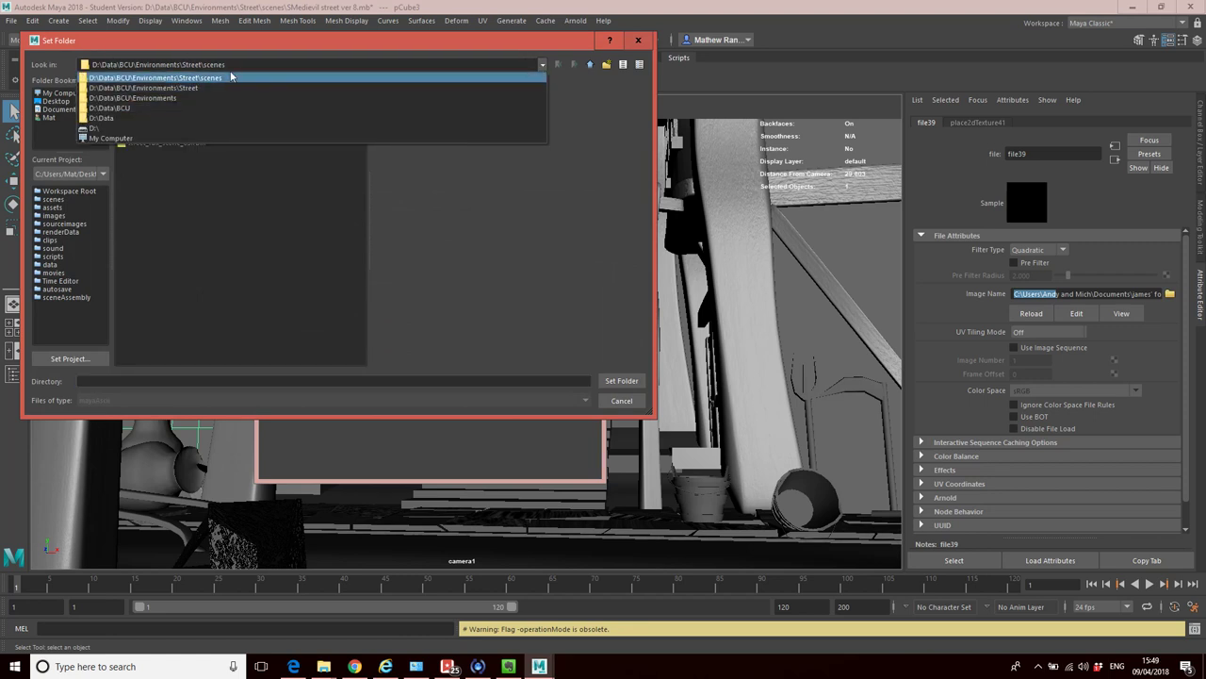
{"action": "left_click", "coordinate": [197, 88]}
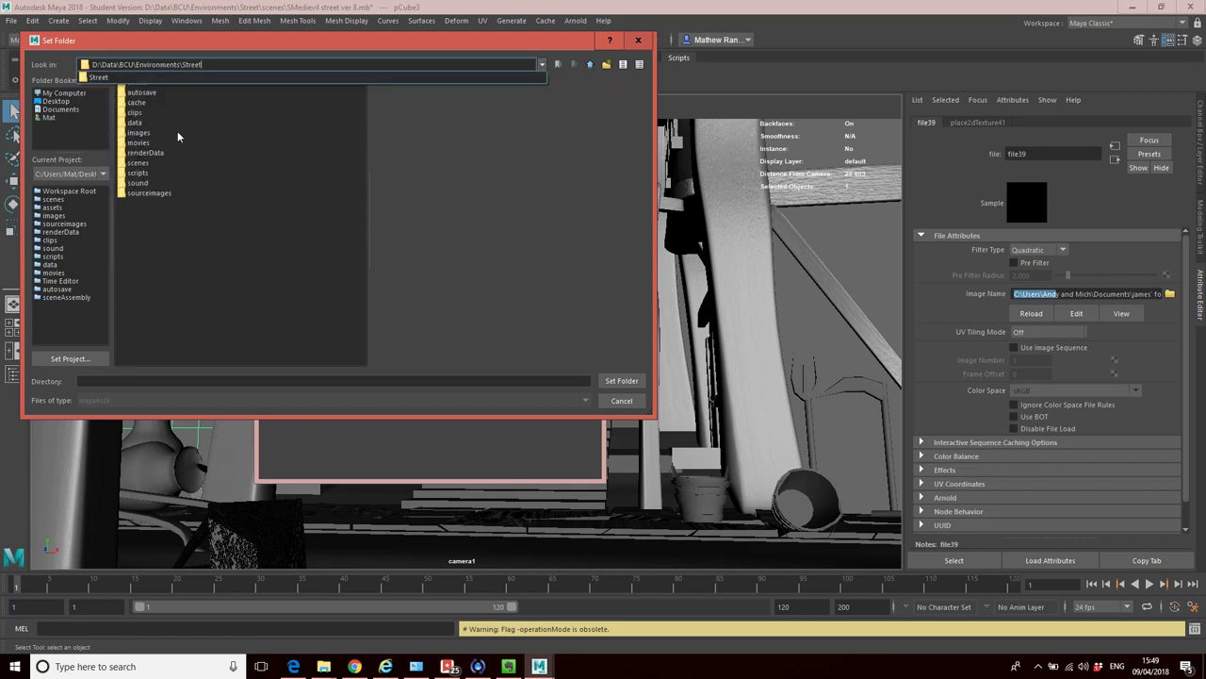
{"action": "double_click", "coordinate": [156, 194]}
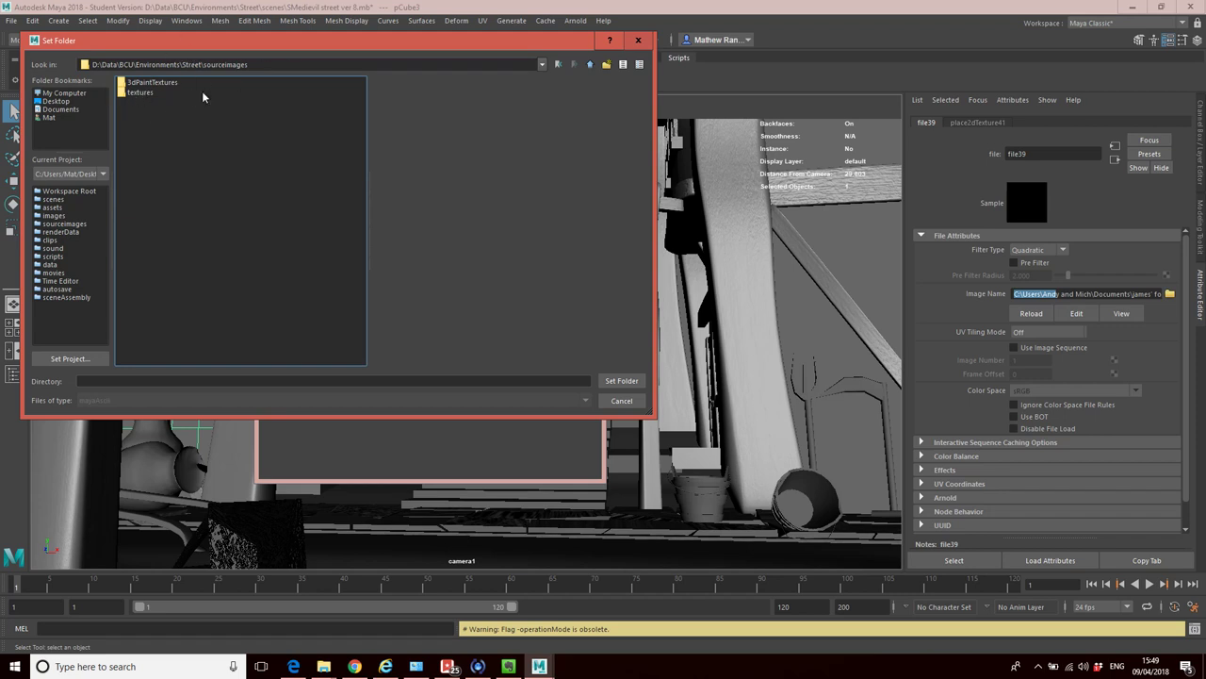
{"action": "left_click", "coordinate": [140, 92]}
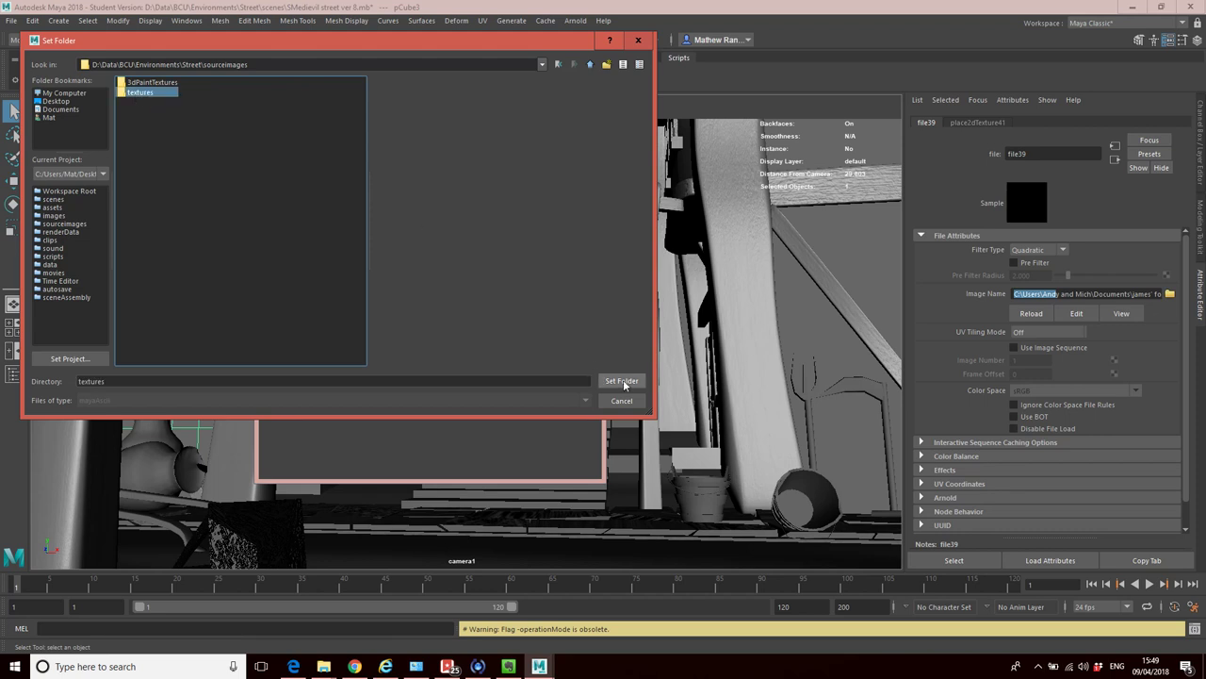
{"action": "left_click", "coordinate": [622, 380]}
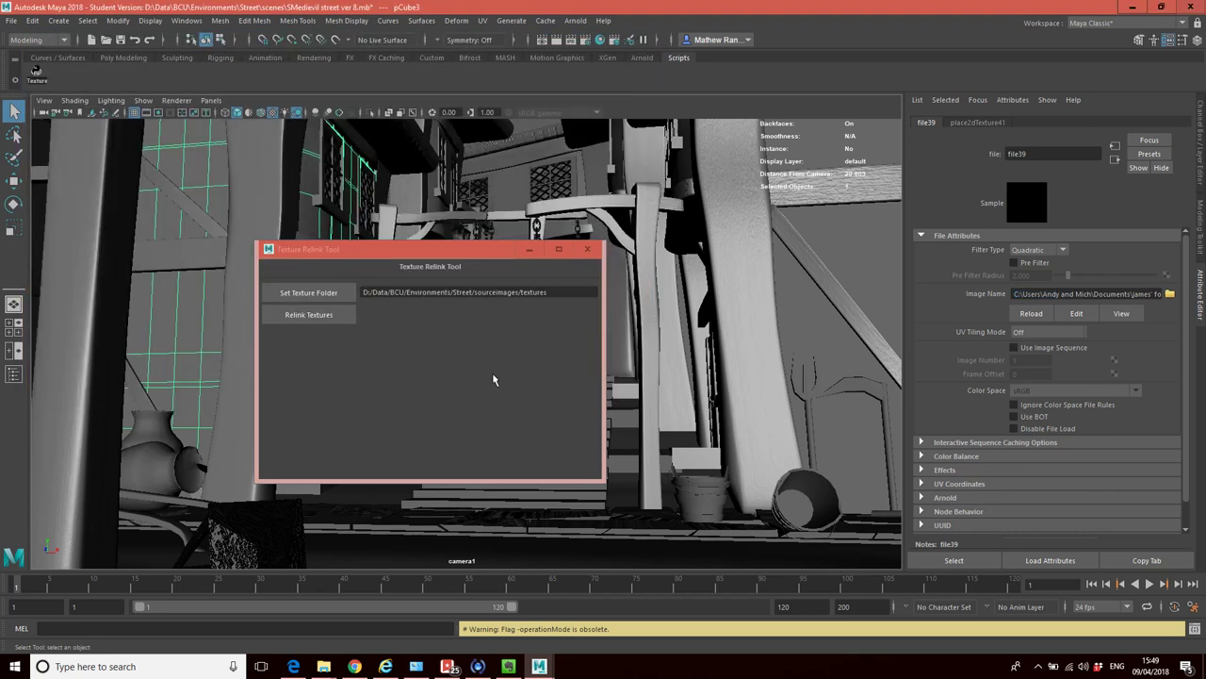
Relink all textures to sourceimages/textures and check file39's new absolute Image Name path.
{"action": "left_click", "coordinate": [333, 316]}
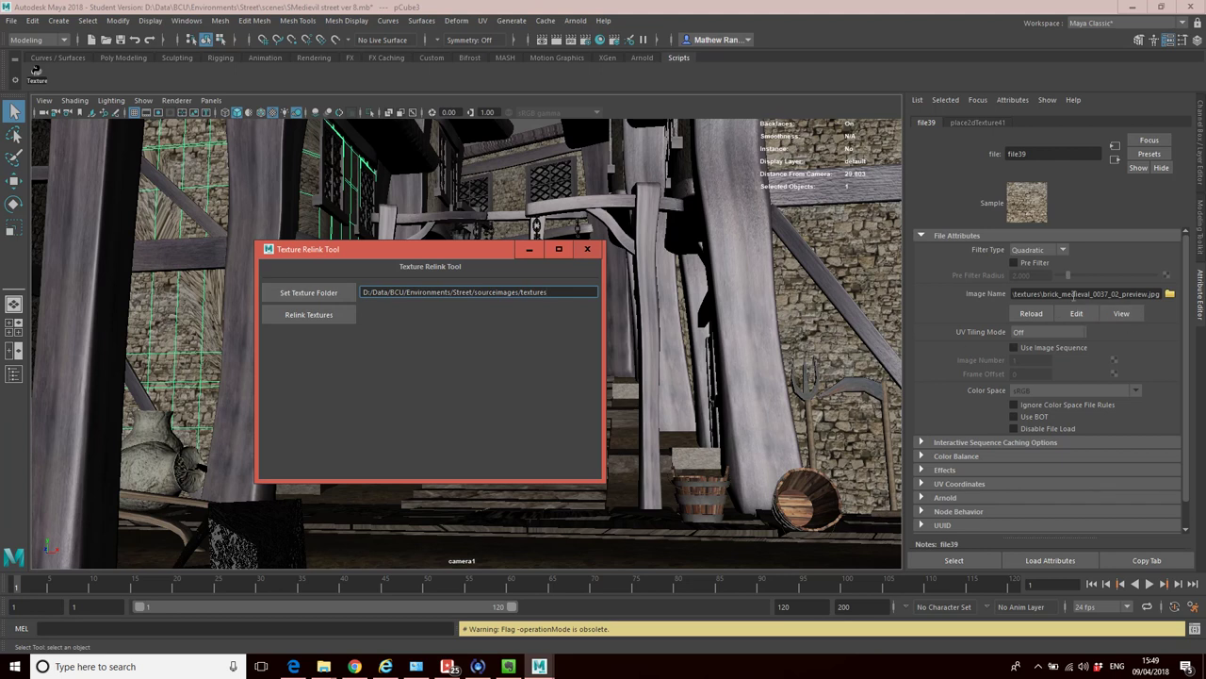
{"action": "left_click", "coordinate": [1116, 297]}
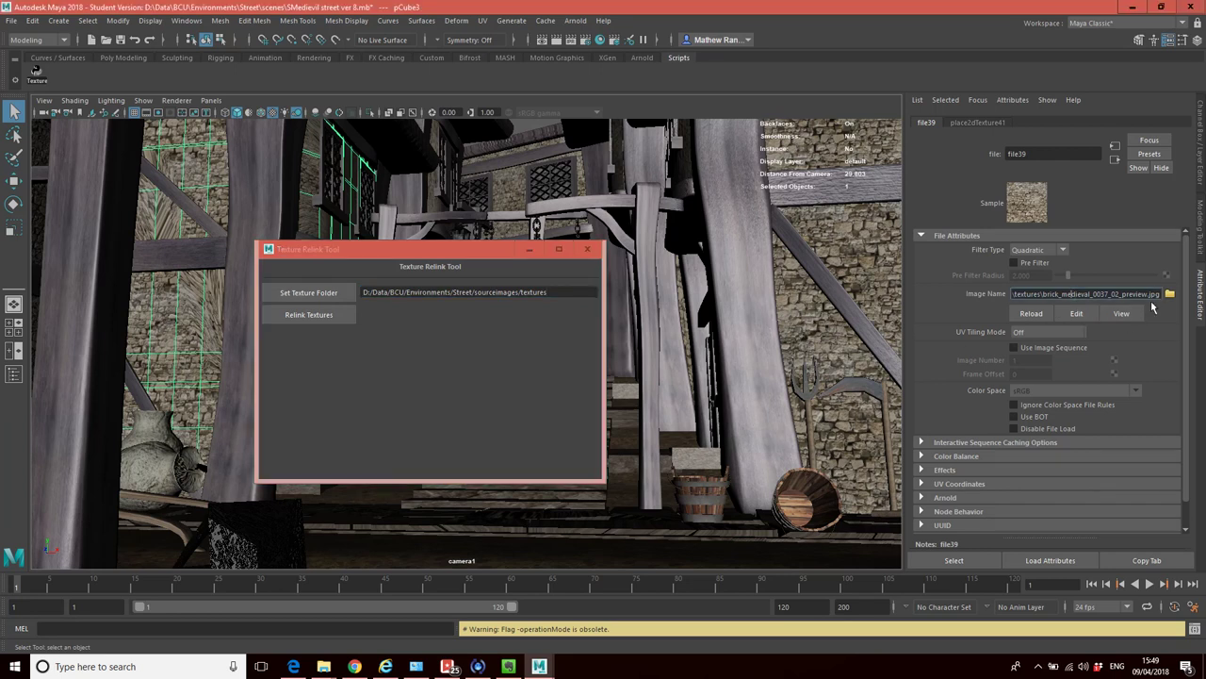
{"action": "key", "text": "Left"}
{"action": "key", "text": "Left"}
{"action": "key", "text": "Left"}
{"action": "key", "text": "Left"}
{"action": "key", "text": "Left"}
{"action": "key", "text": "Left"}
{"action": "key", "text": "Left"}
{"action": "key", "text": "Left"}
{"action": "key", "text": "Left"}
{"action": "key", "text": "Left"}
{"action": "key", "text": "Left"}
{"action": "key", "text": "Left"}
{"action": "key", "text": "Left"}
{"action": "key", "text": "Left"}
{"action": "key", "text": "Left"}
{"action": "key", "text": "Left"}
{"action": "key", "text": "Left"}
{"action": "key", "text": "Left"}
{"action": "key", "text": "Left"}
{"action": "key", "text": "Left"}
{"action": "key", "text": "Right"}
{"action": "key", "text": "Right"}
{"action": "key", "text": "Right"}
{"action": "key", "text": "Right"}
{"action": "key", "text": "Right"}
{"action": "key", "text": "Right"}
{"action": "key", "text": "Right"}
{"action": "key", "text": "Right"}
{"action": "key", "text": "Right"}
{"action": "key", "text": "Right"}
{"action": "key", "text": "Right"}
{"action": "key", "text": "Right"}
{"action": "key", "text": "Home"}
Strip the D:/Data/BCU/Environments/Street/ prefix and relink using relative sourceimages/textures.
{"action": "left_click", "coordinate": [483, 307]}
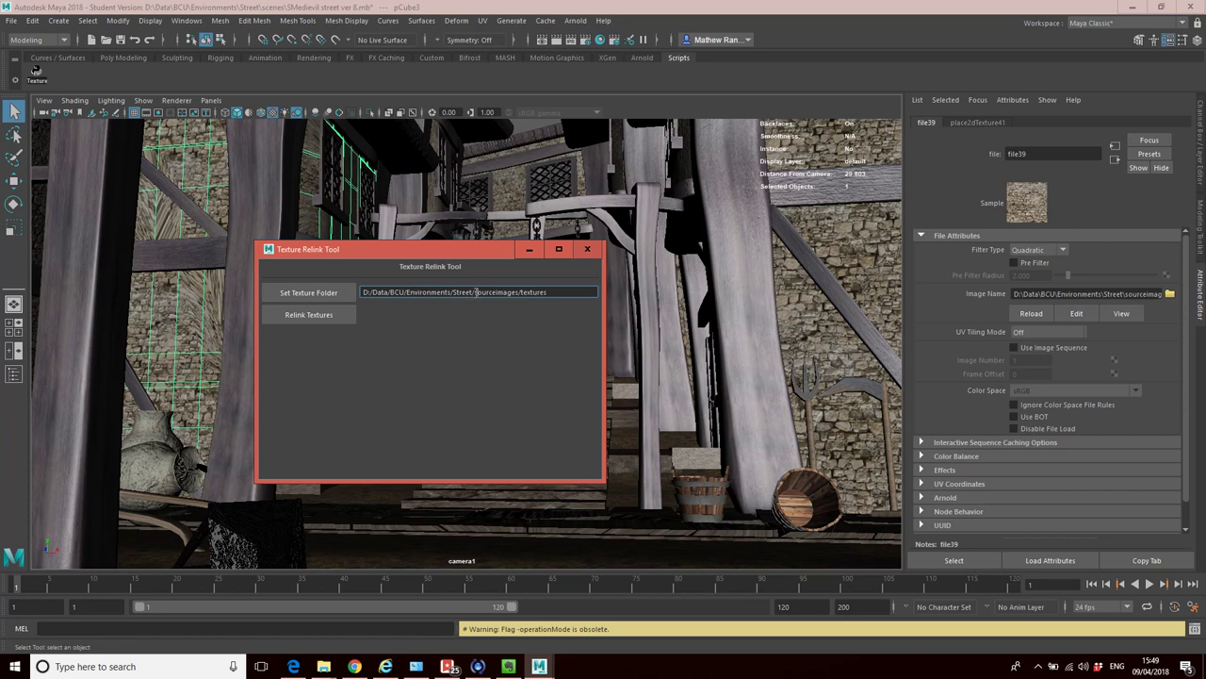
{"action": "left_click_drag", "start_coordinate": [476, 294], "coordinate": [321, 287]}
{"action": "key", "text": "BackSpace"}
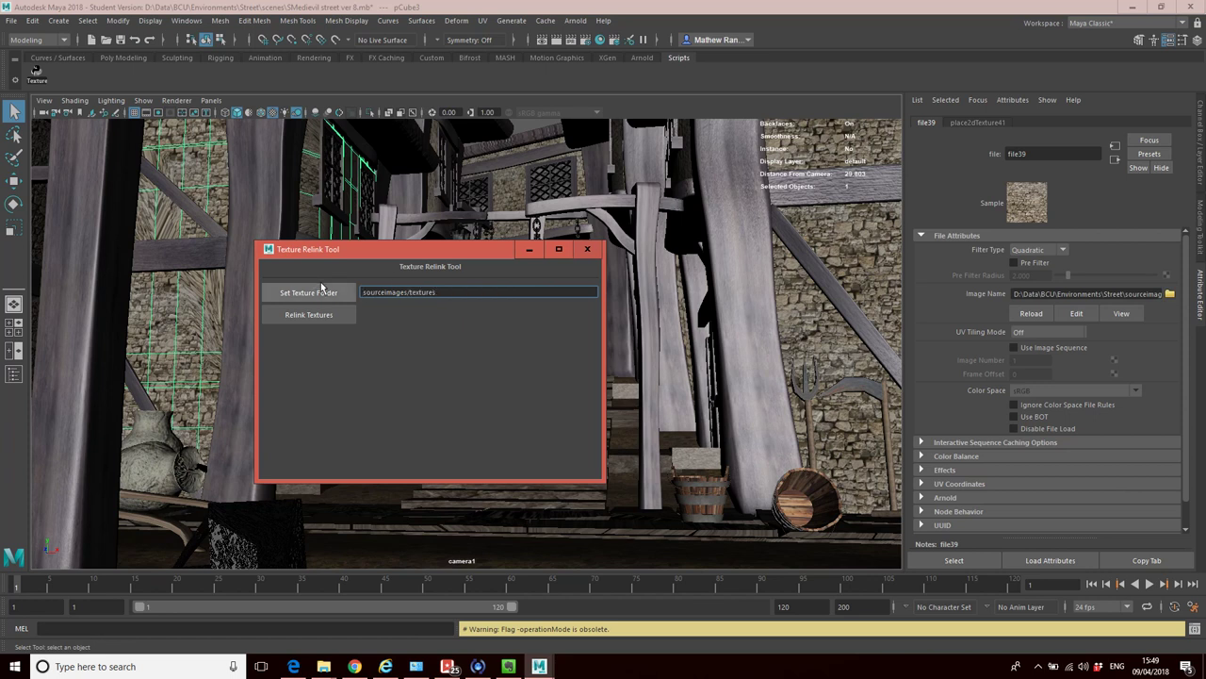
{"action": "left_click", "coordinate": [300, 315]}
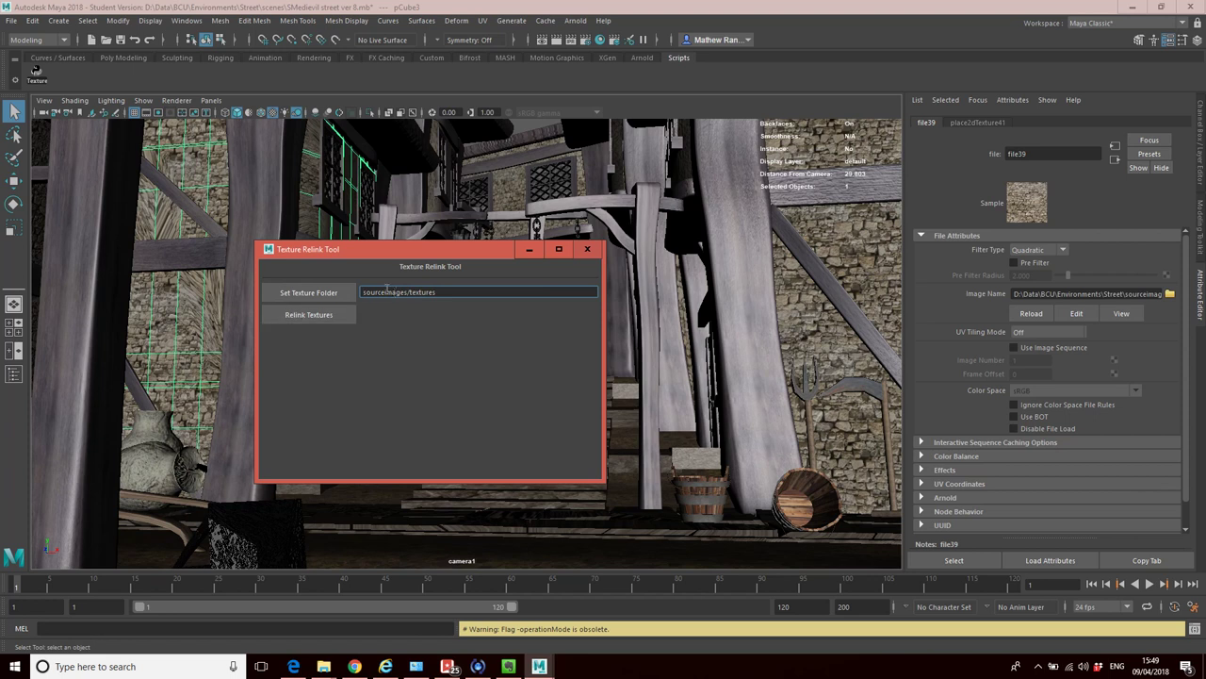
{"action": "left_click", "coordinate": [321, 317]}
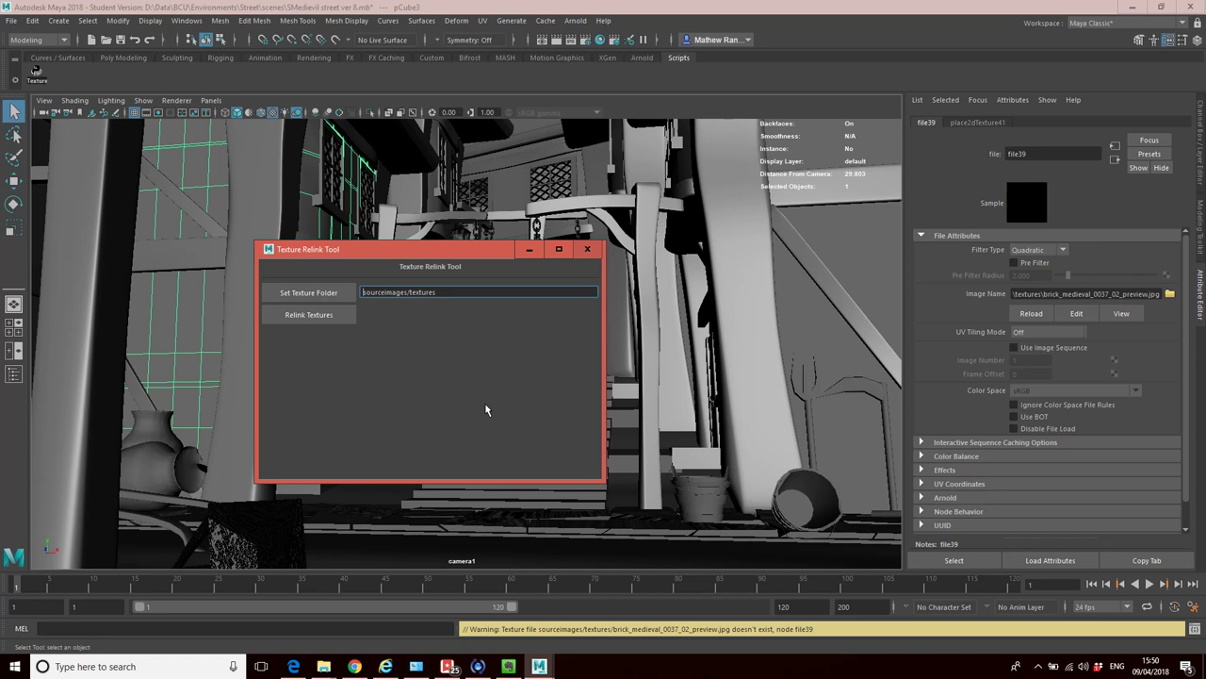
Start File > Set Project and browse to D:\Data\BCU\Environments\Street.
{"action": "left_click", "coordinate": [11, 20]}
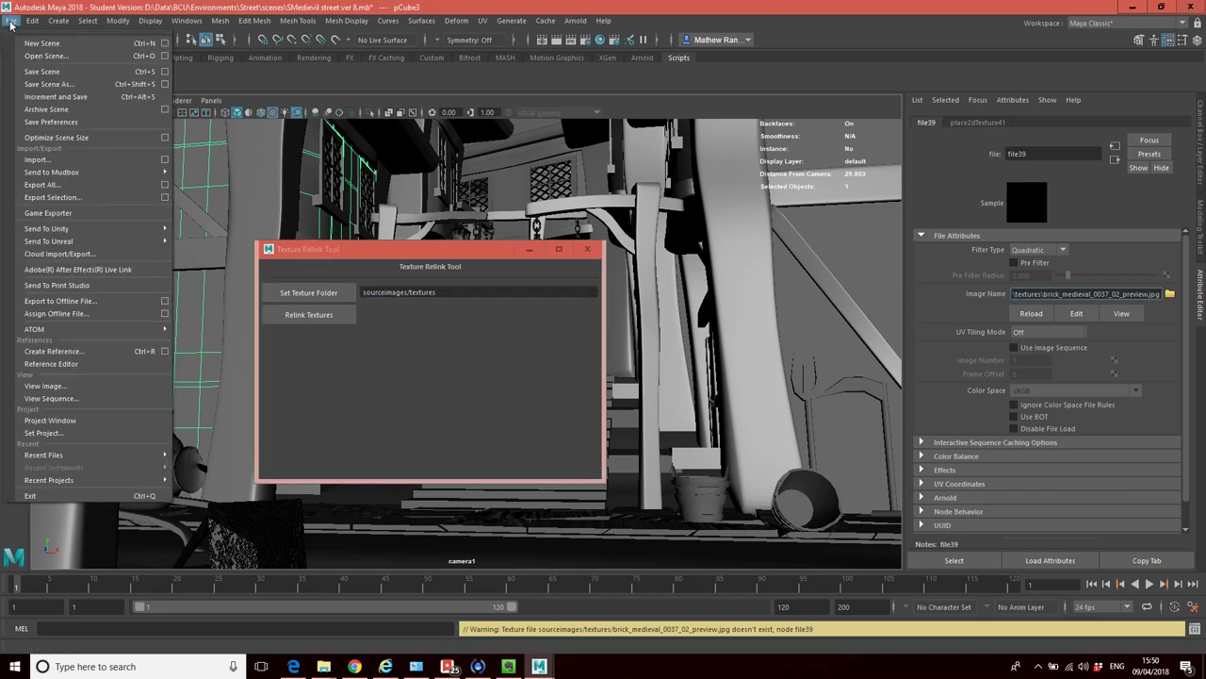
{"action": "left_click", "coordinate": [47, 433]}
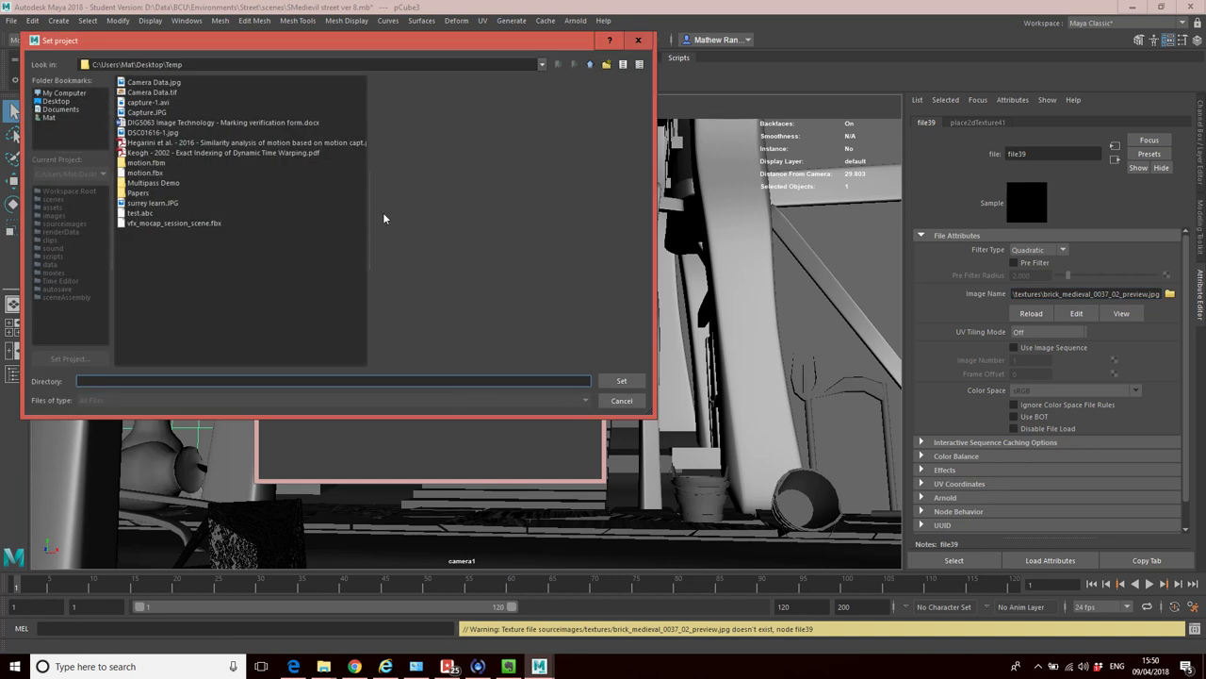
{"action": "left_click", "coordinate": [69, 96]}
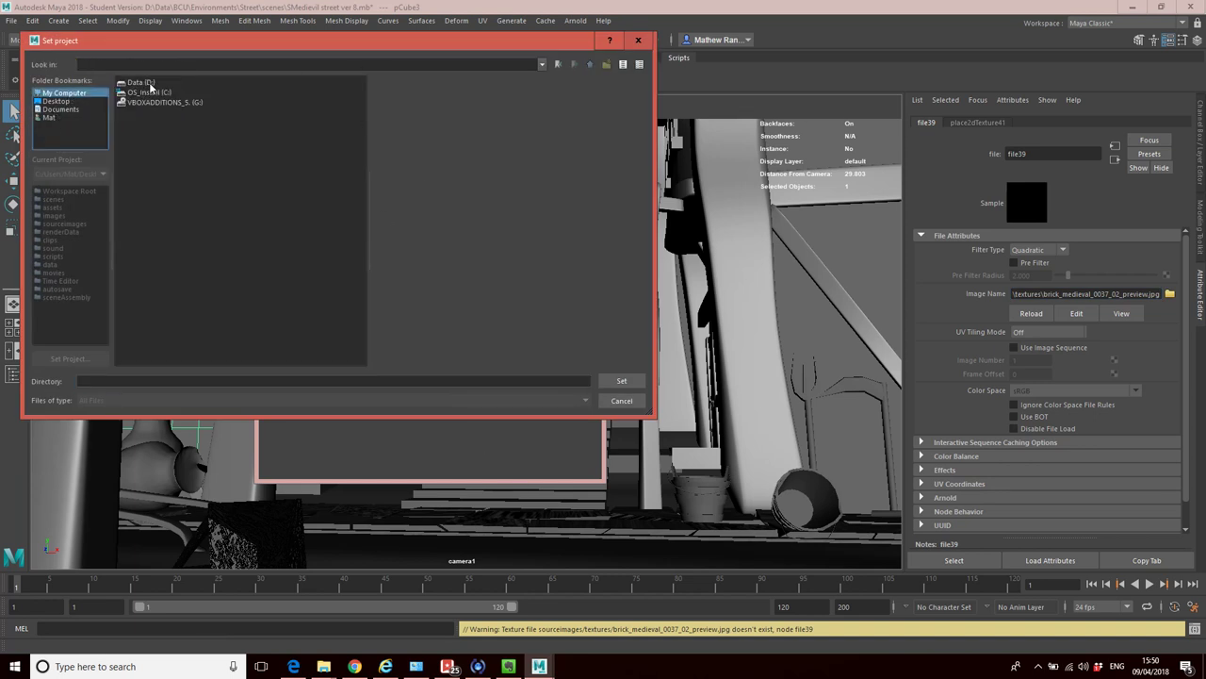
{"action": "double_click", "coordinate": [150, 85]}
{"action": "double_click", "coordinate": [138, 143]}
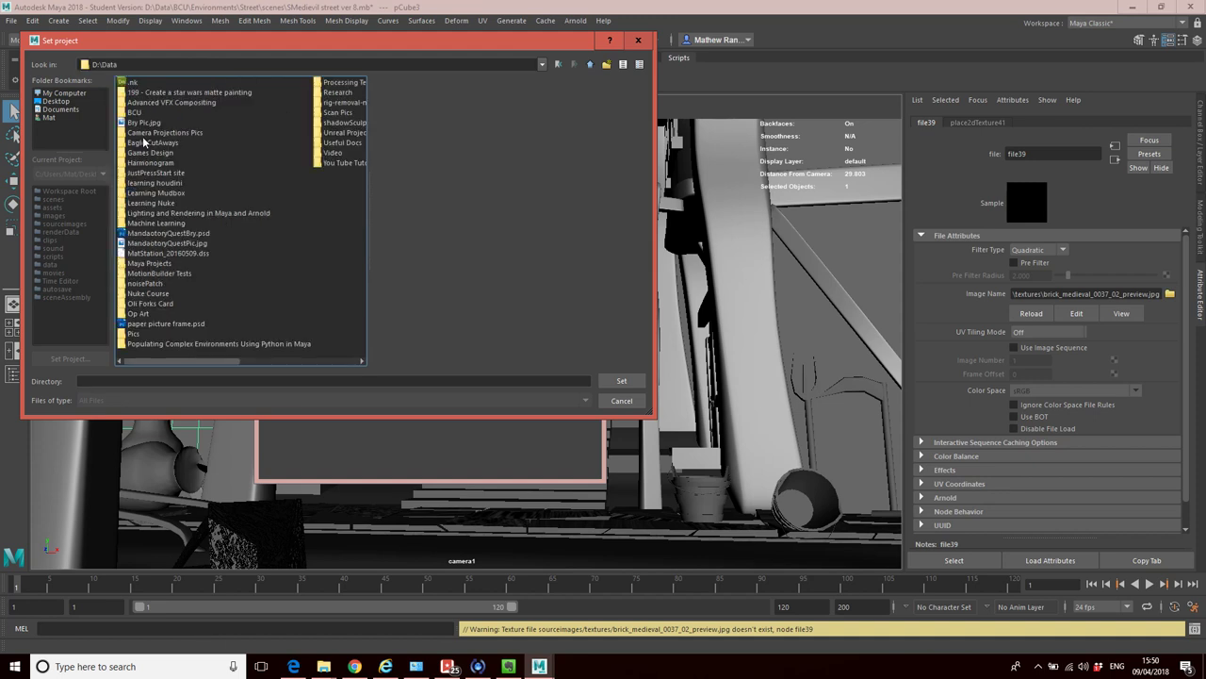
{"action": "double_click", "coordinate": [140, 118]}
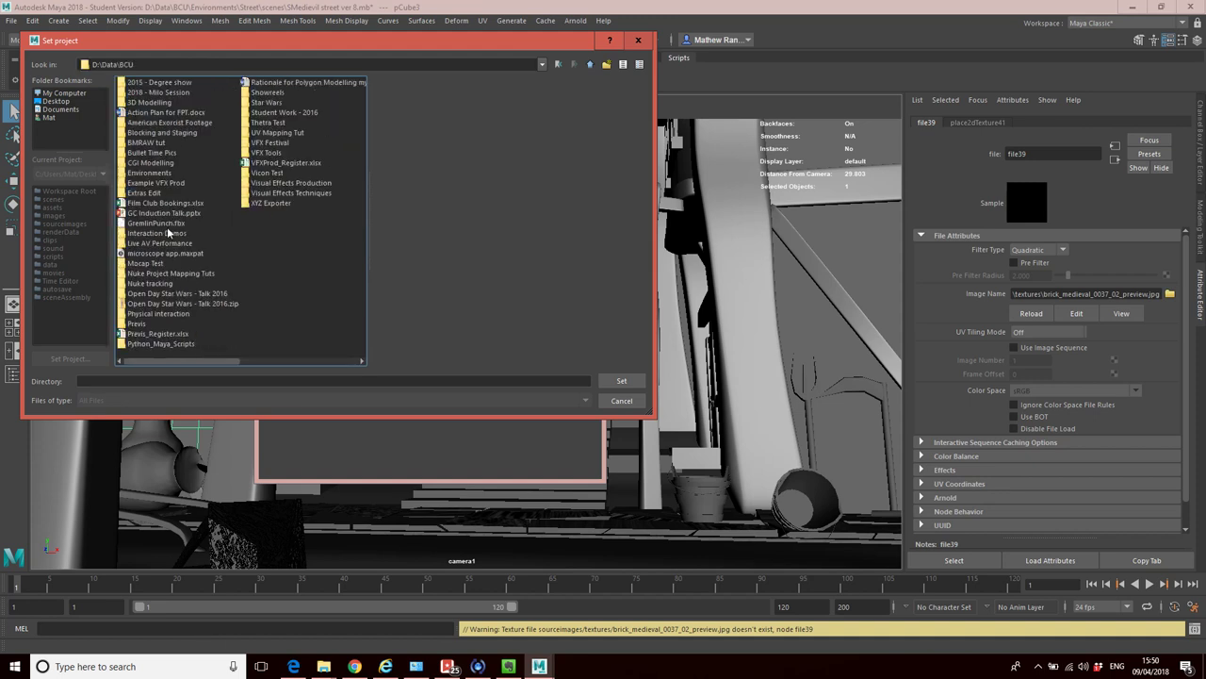
{"action": "left_click", "coordinate": [148, 173]}
{"action": "double_click", "coordinate": [148, 175]}
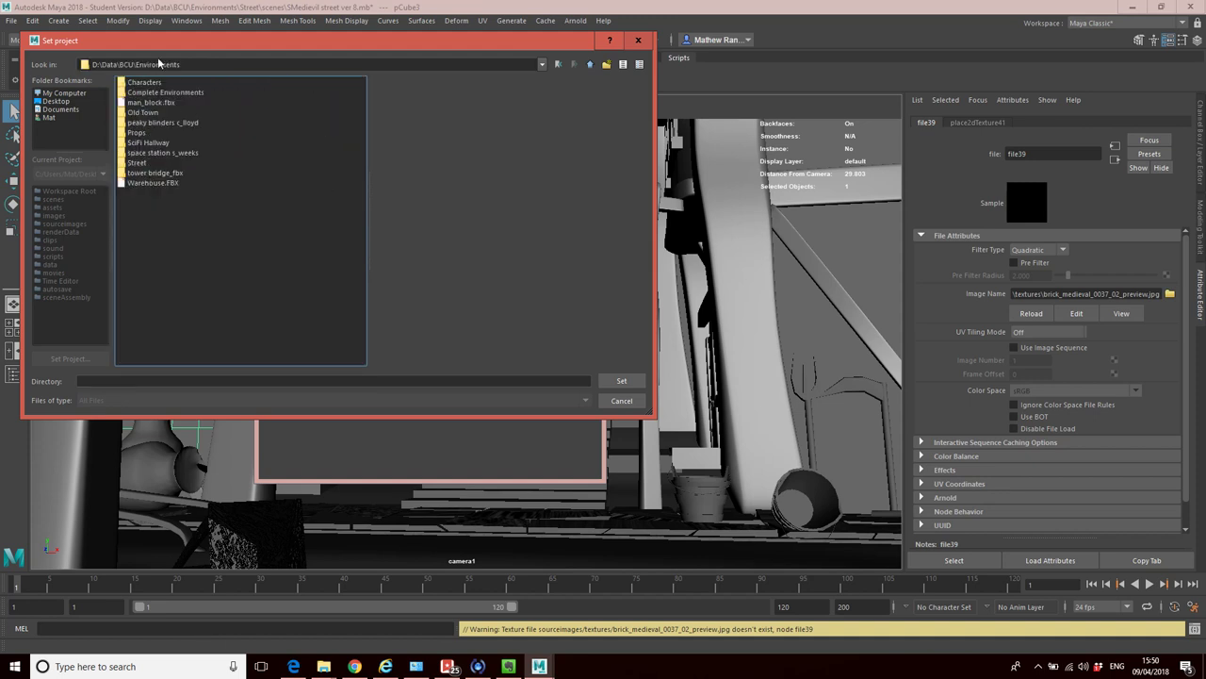
{"action": "double_click", "coordinate": [141, 172]}
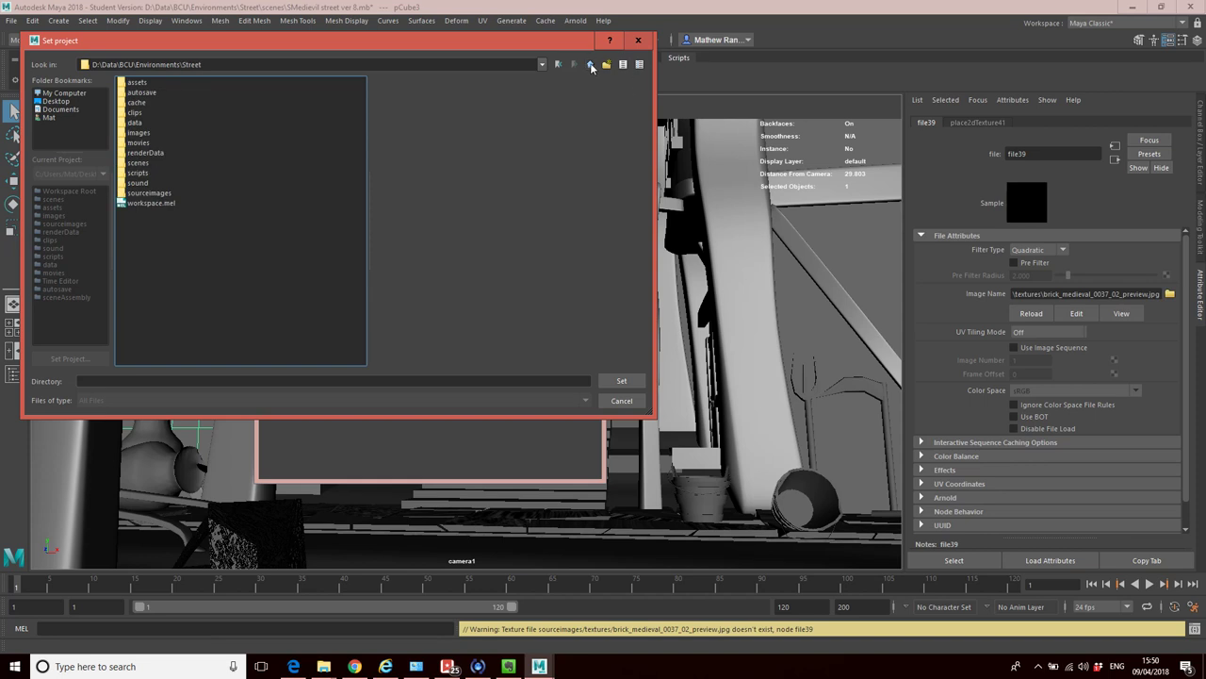
Check Street's scenes folder, then set Street as the current project.
{"action": "left_click", "coordinate": [590, 64]}
{"action": "left_click", "coordinate": [137, 164]}
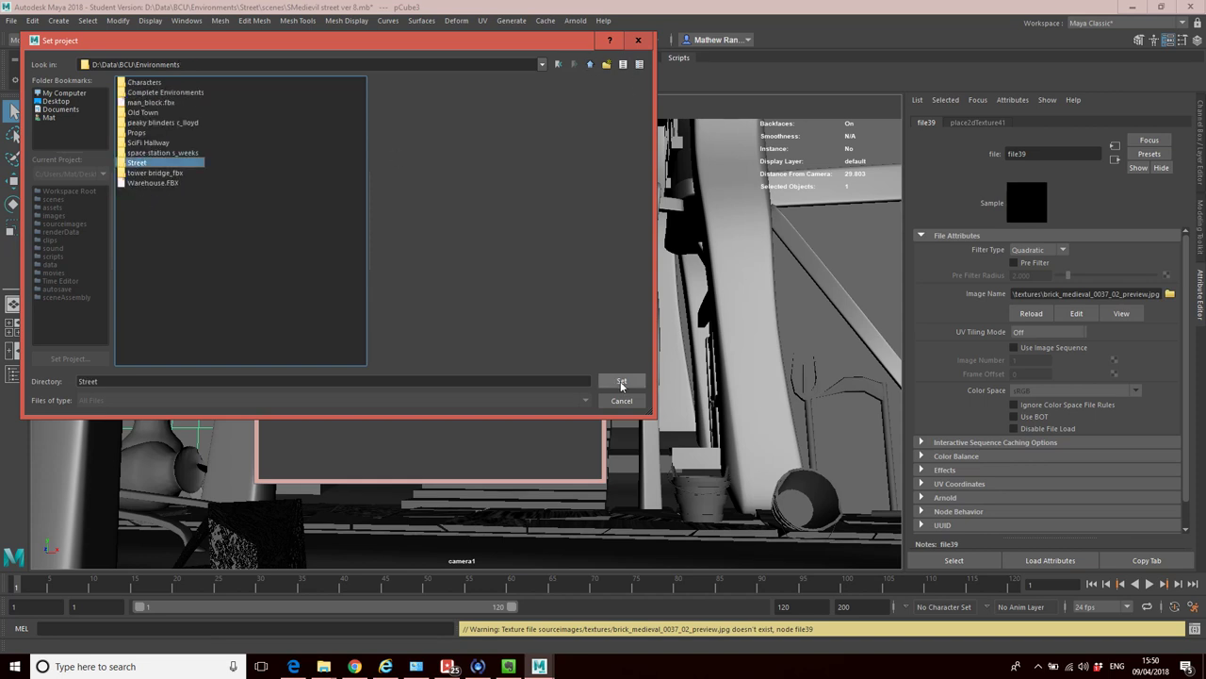
{"action": "double_click", "coordinate": [137, 165]}
{"action": "left_click", "coordinate": [140, 166]}
{"action": "double_click", "coordinate": [141, 166]}
{"action": "left_click", "coordinate": [142, 165]}
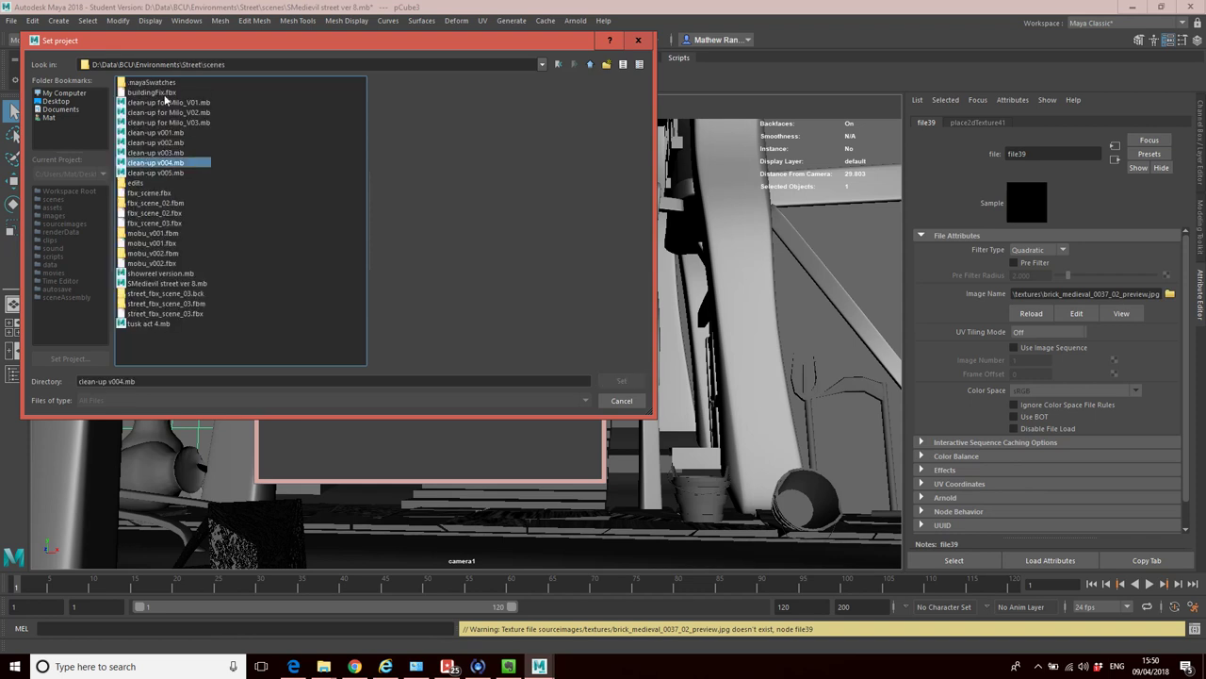
{"action": "left_click", "coordinate": [589, 65]}
{"action": "left_click", "coordinate": [589, 64]}
{"action": "left_click", "coordinate": [142, 162]}
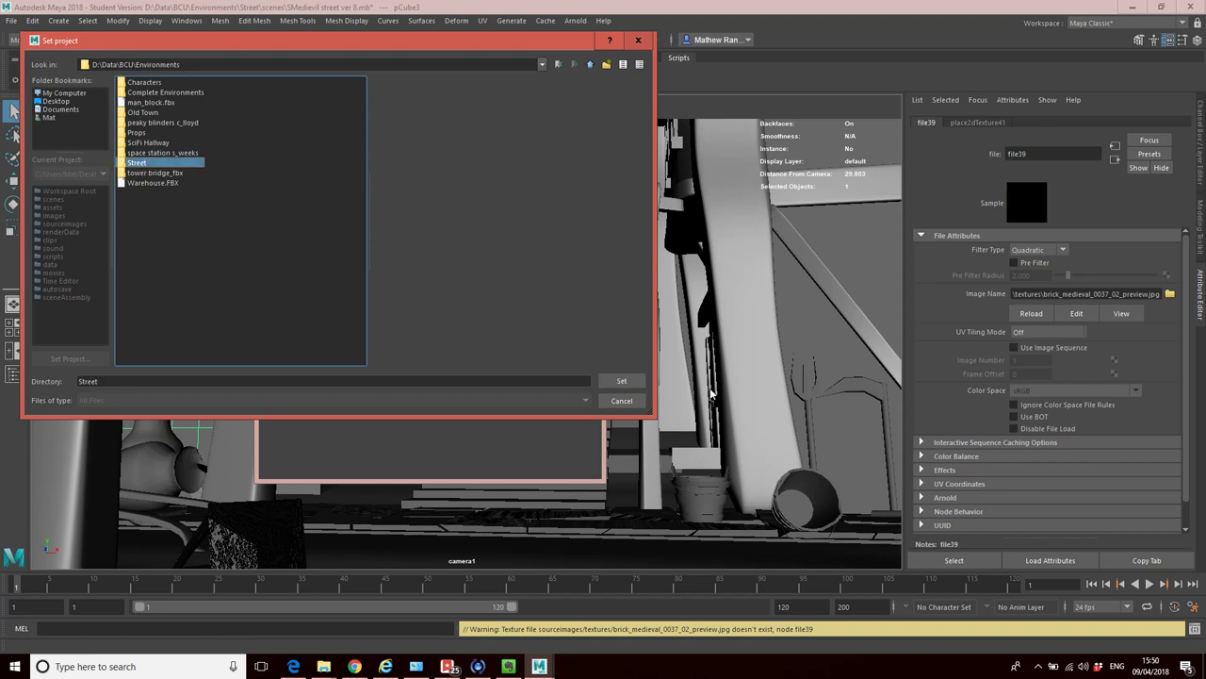
{"action": "left_click", "coordinate": [622, 381]}
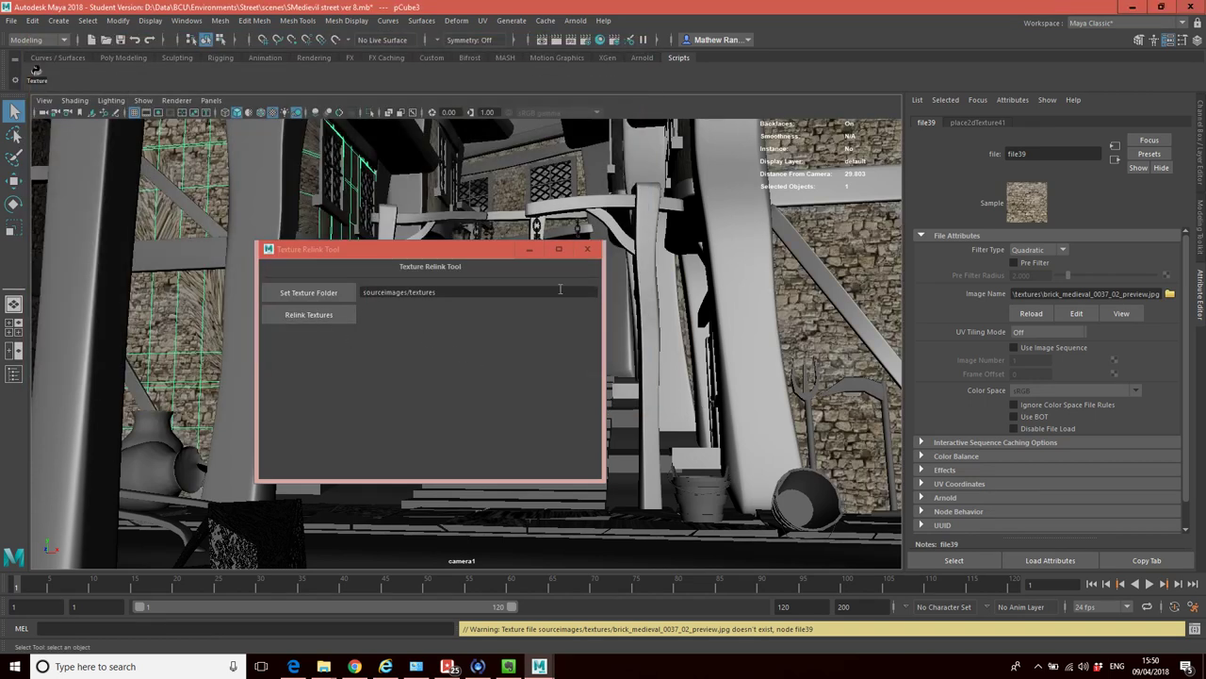
Relink the textures again and confirm file39's path begins with sourceimages/textures.
{"action": "left_click", "coordinate": [323, 317]}
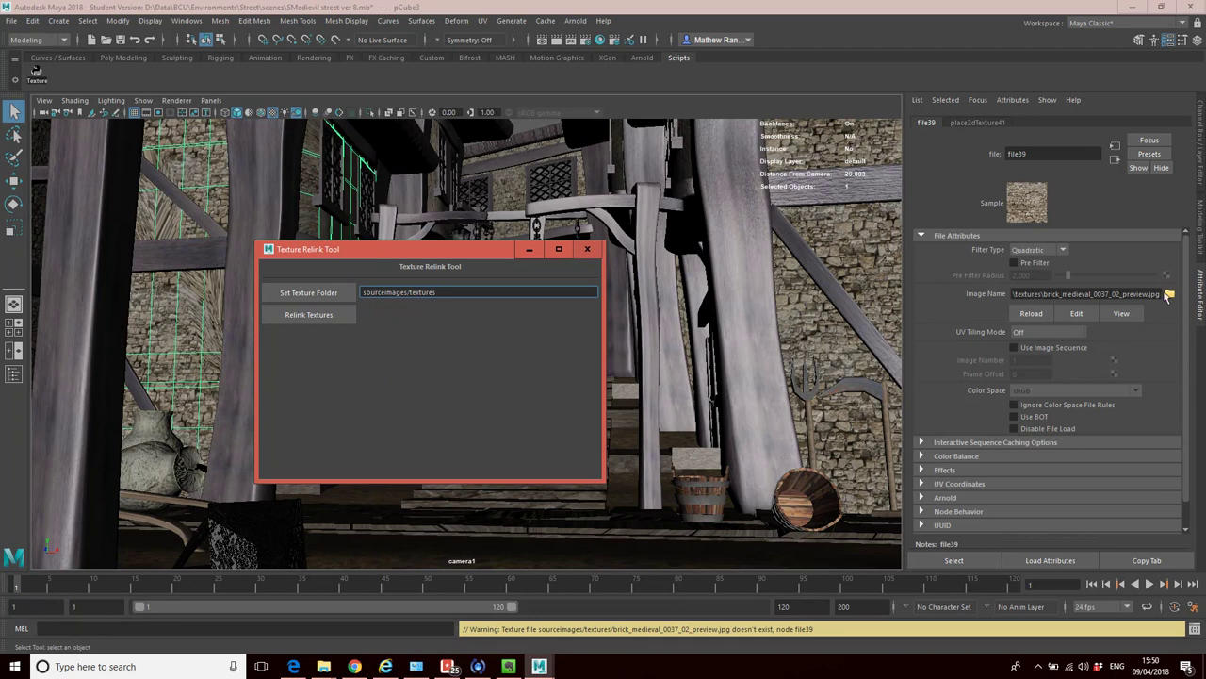
{"action": "left_click", "coordinate": [1108, 294]}
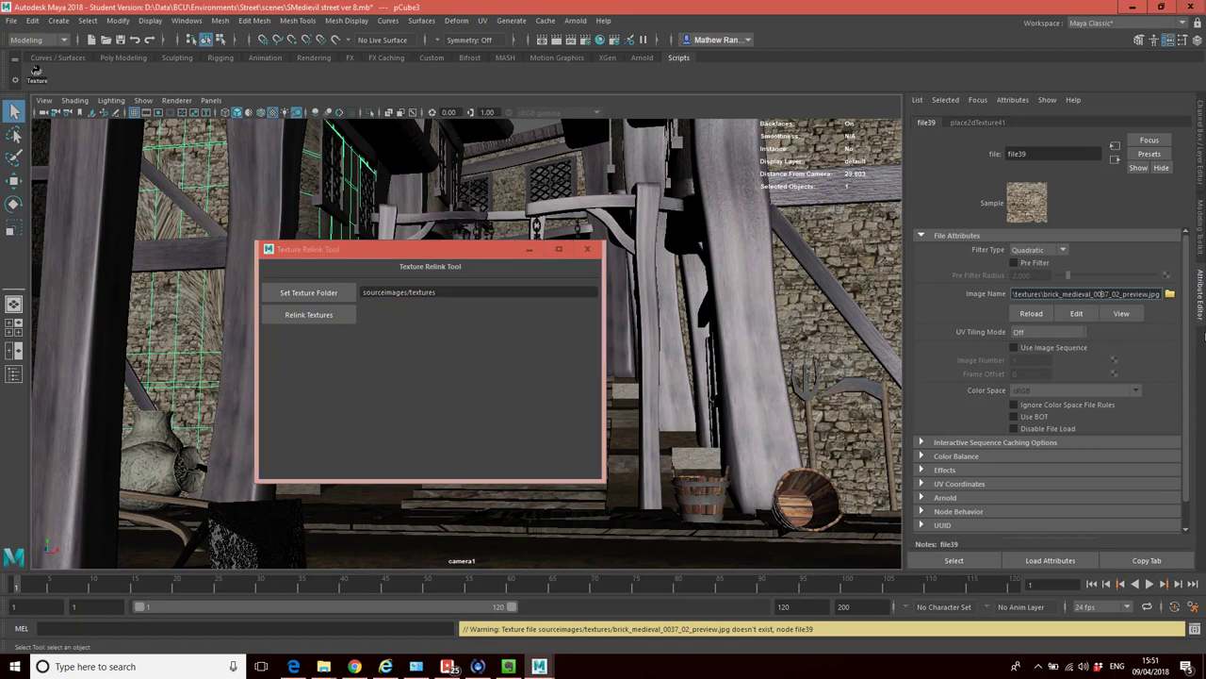
{"action": "key", "text": "Left"}
{"action": "key", "text": "Left"}
{"action": "key", "text": "Left"}
{"action": "key", "text": "Left"}
{"action": "key", "text": "Left"}
{"action": "key", "text": "Left"}
{"action": "key", "text": "Left"}
{"action": "key", "text": "Left"}
{"action": "key", "text": "Left"}
{"action": "key", "text": "Left"}
{"action": "key", "text": "Left"}
{"action": "key", "text": "Left"}
{"action": "key", "text": "Left"}
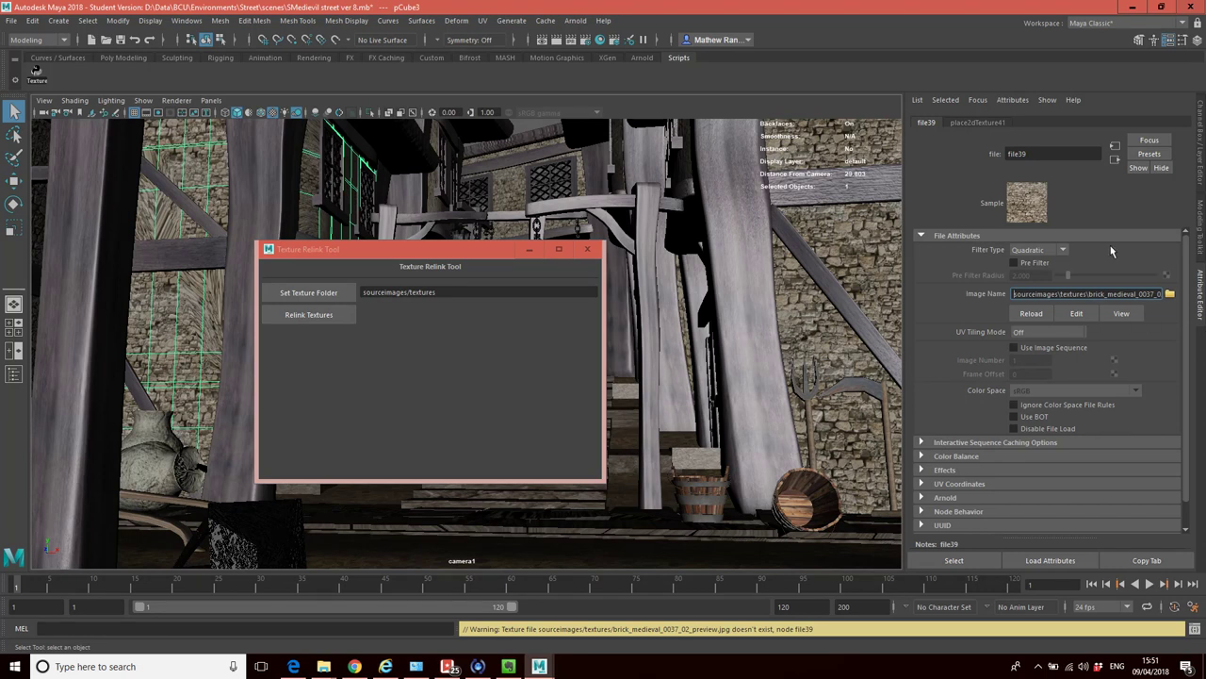
Close the Texture Relink Tool, switch to the Custom shelf, and go to Windows > General Editors.
{"action": "left_click", "coordinate": [587, 253]}
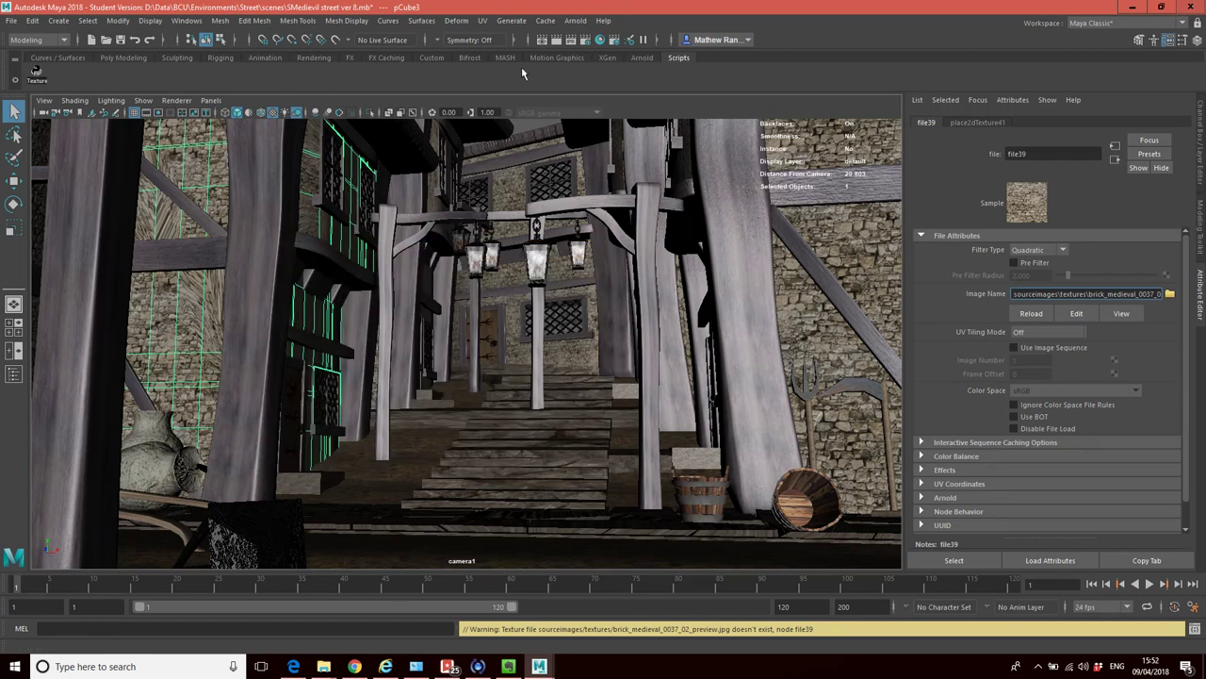
{"action": "left_click", "coordinate": [431, 58]}
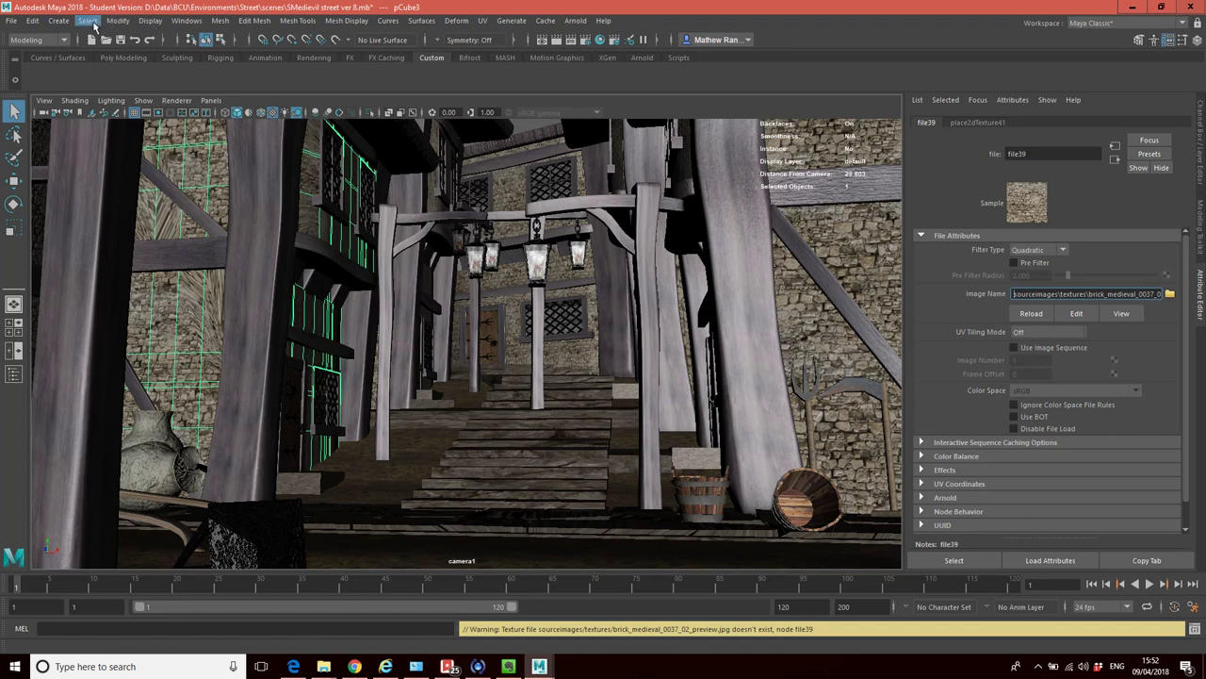
{"action": "left_click", "coordinate": [185, 19]}
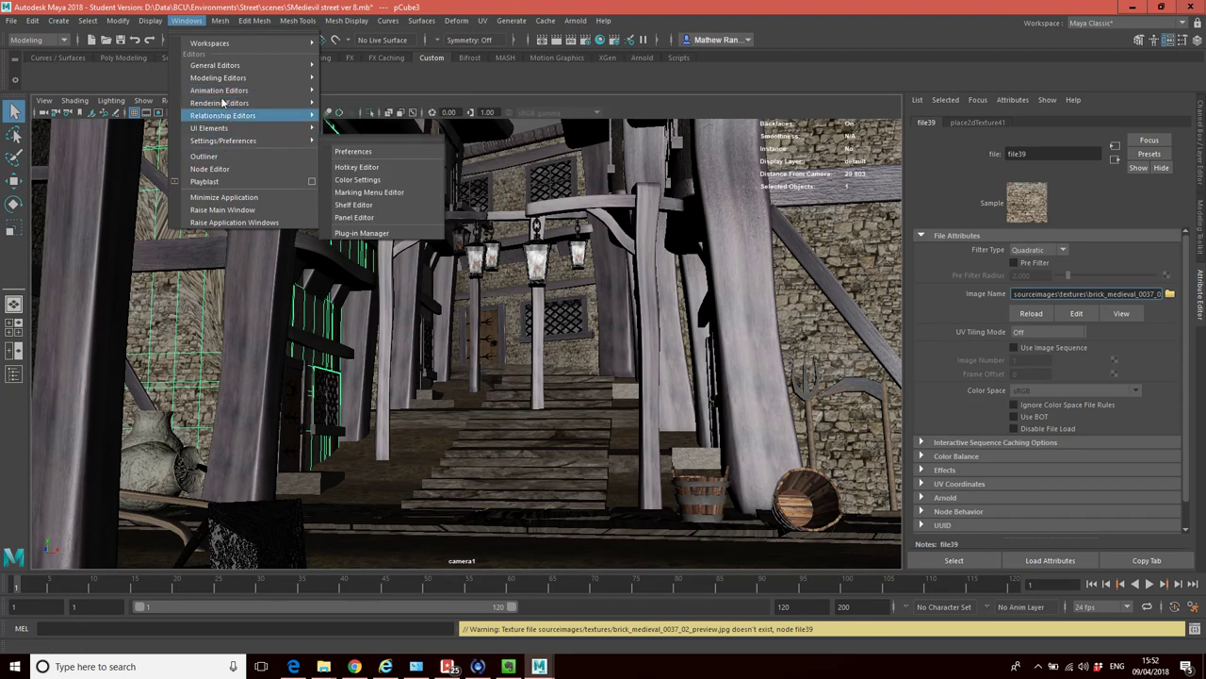
{"action": "mouse_move", "coordinate": [221, 65]}
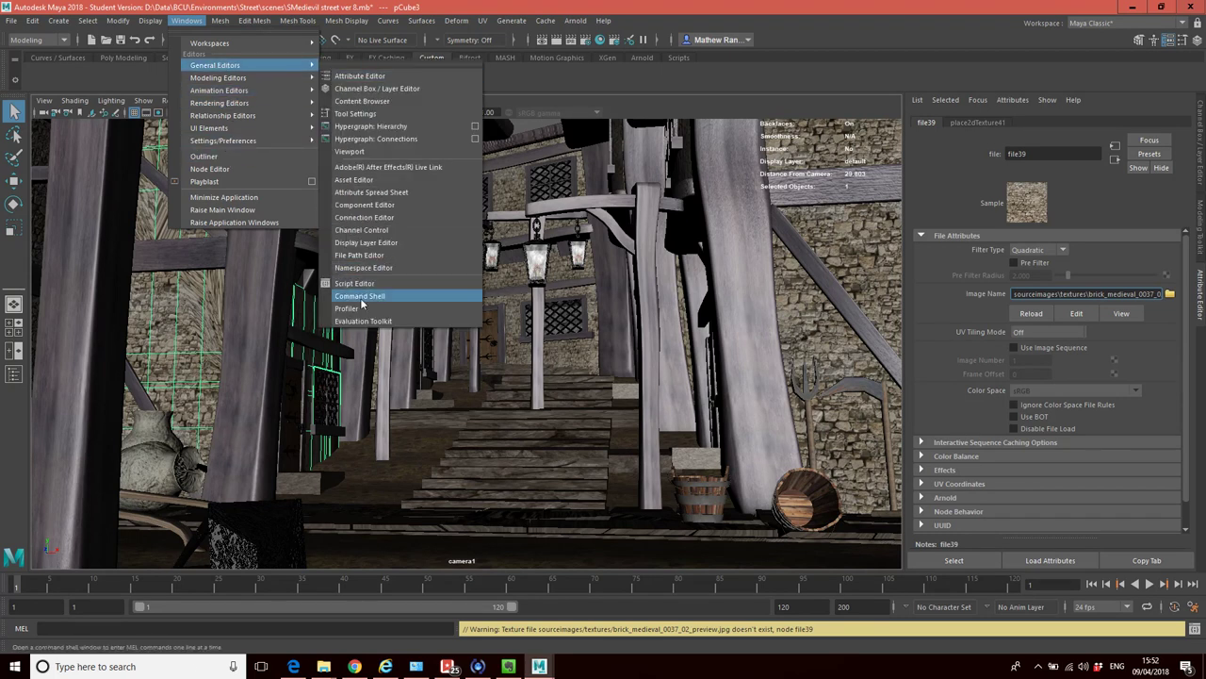
Open the Script Editor and add a new Python script tab.
{"action": "left_click", "coordinate": [359, 285]}
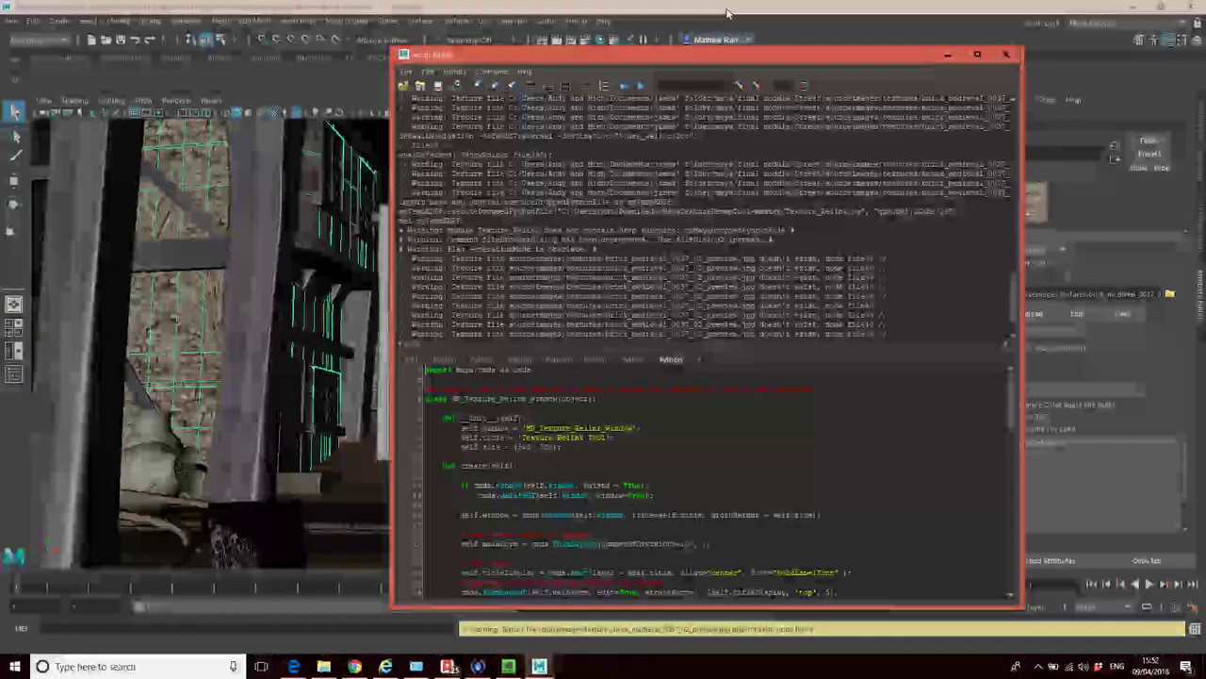
{"action": "left_click_drag", "start_coordinate": [701, 54], "coordinate": [387, 29]}
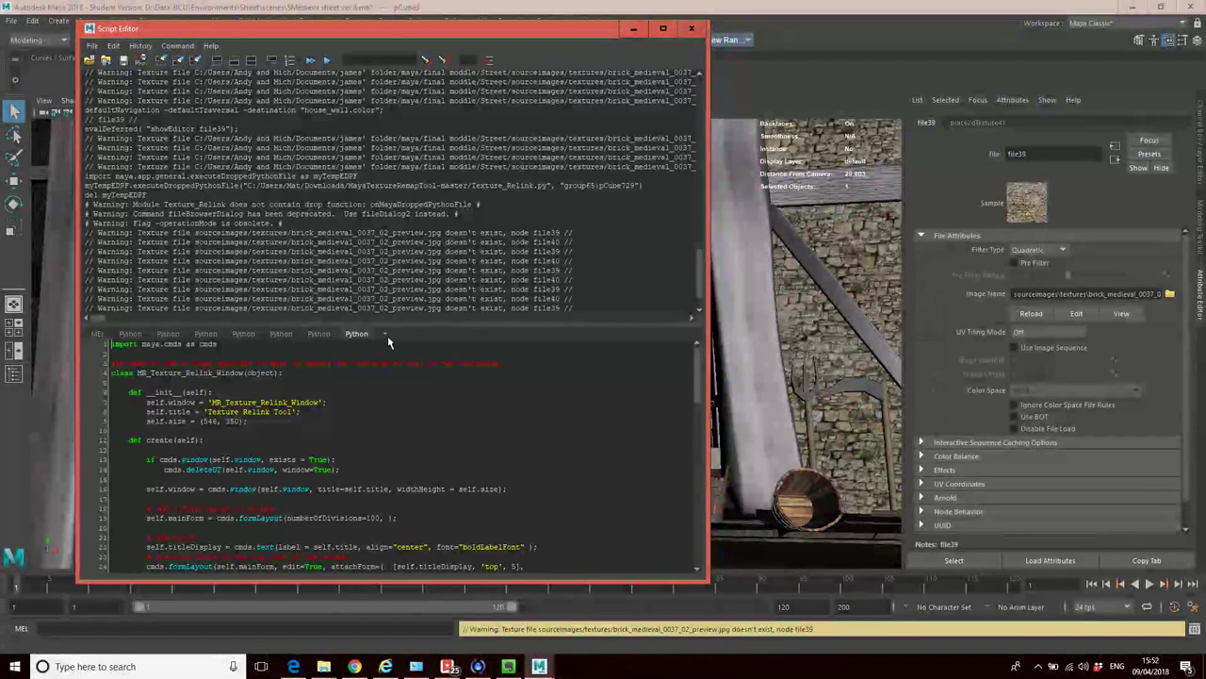
{"action": "left_click", "coordinate": [384, 334]}
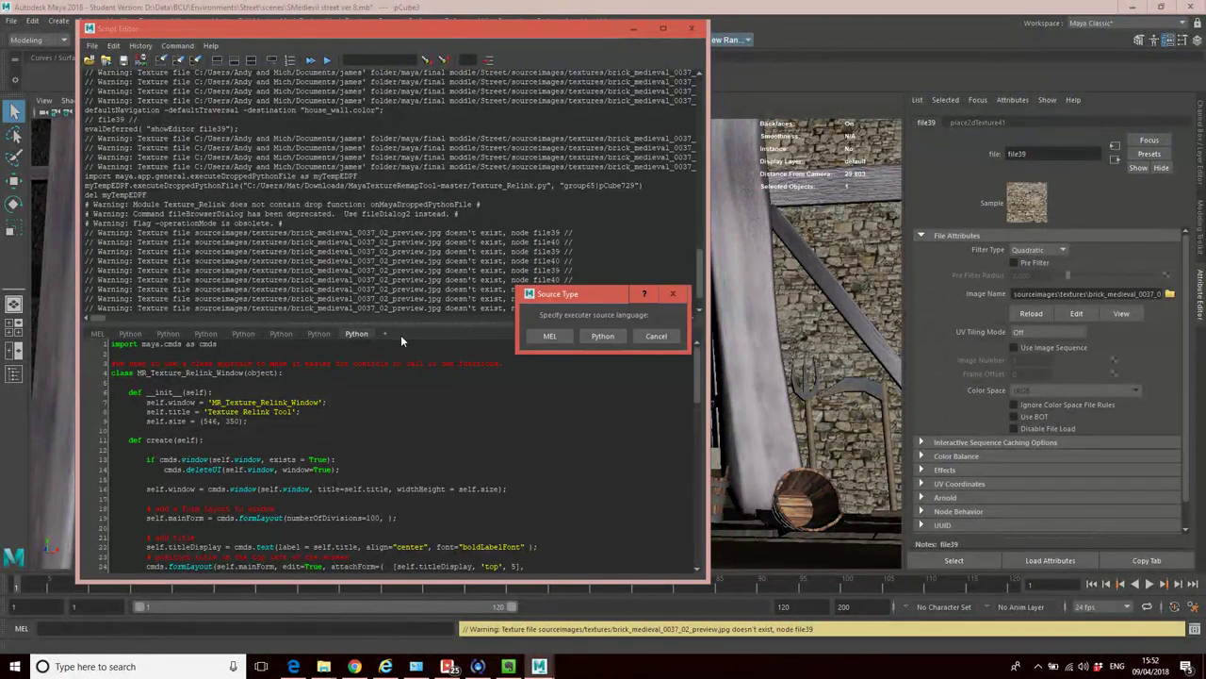
{"action": "left_click", "coordinate": [613, 337]}
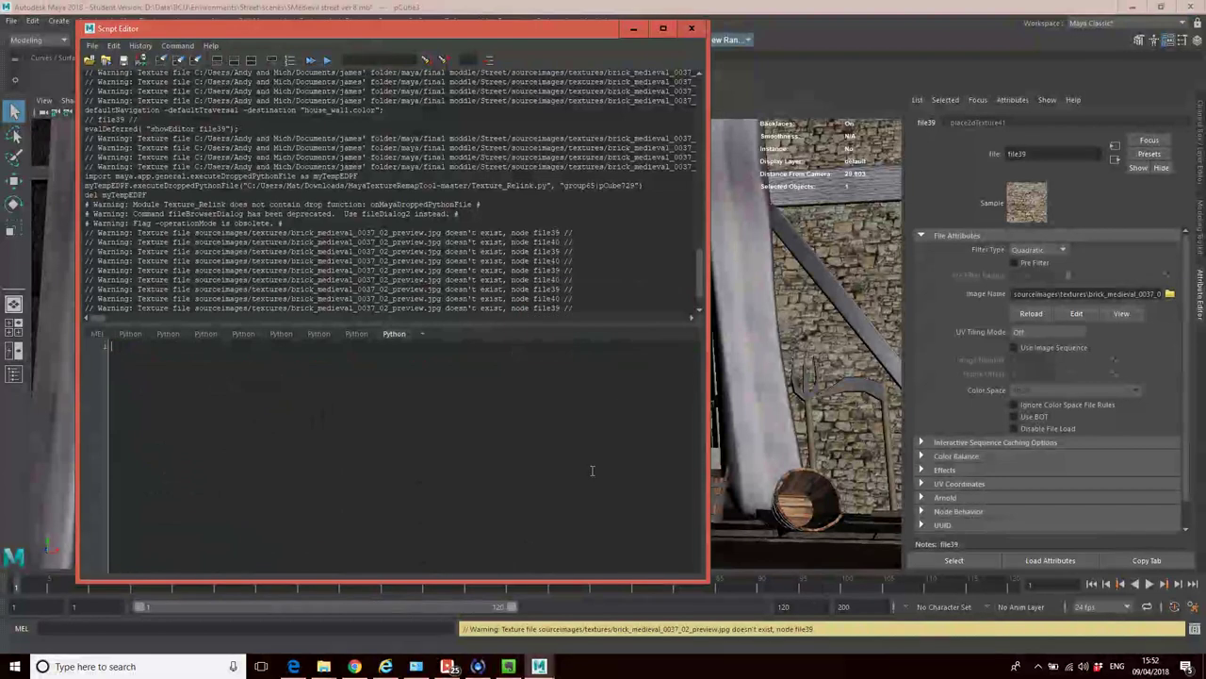
Drop Texture_Relink.py from the MayaTextureRemapTool-master folder into the Python tab and review the code.
{"action": "left_click", "coordinate": [324, 668]}
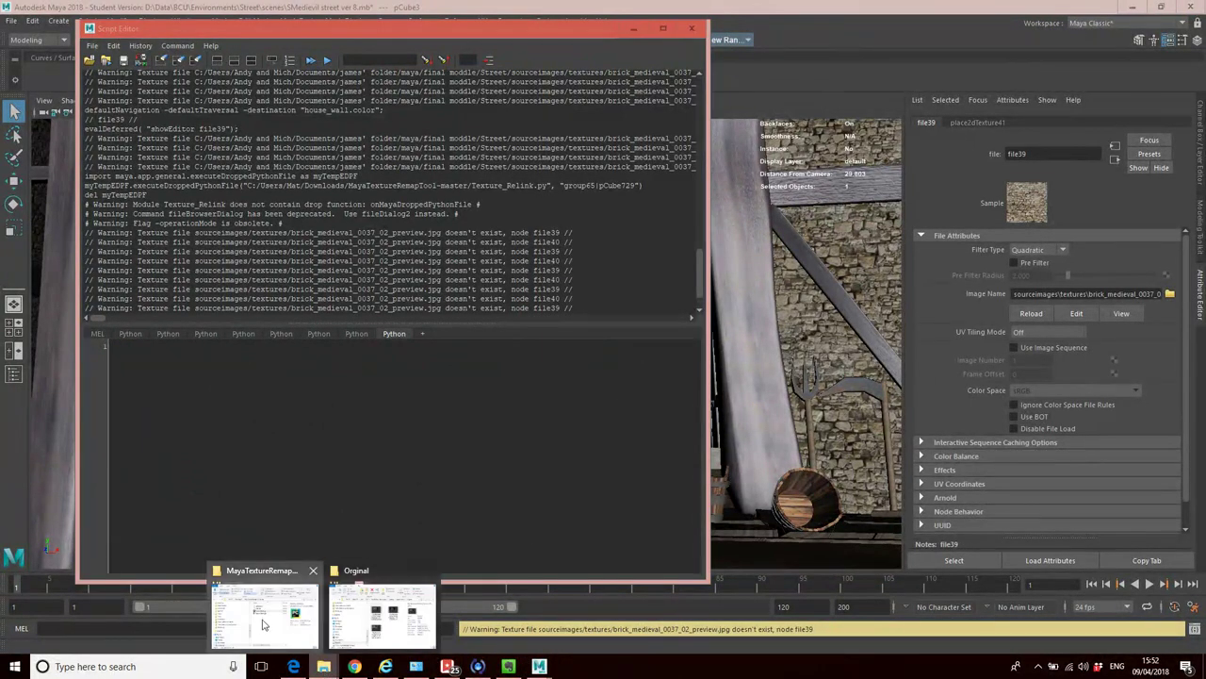
{"action": "left_click", "coordinate": [263, 617]}
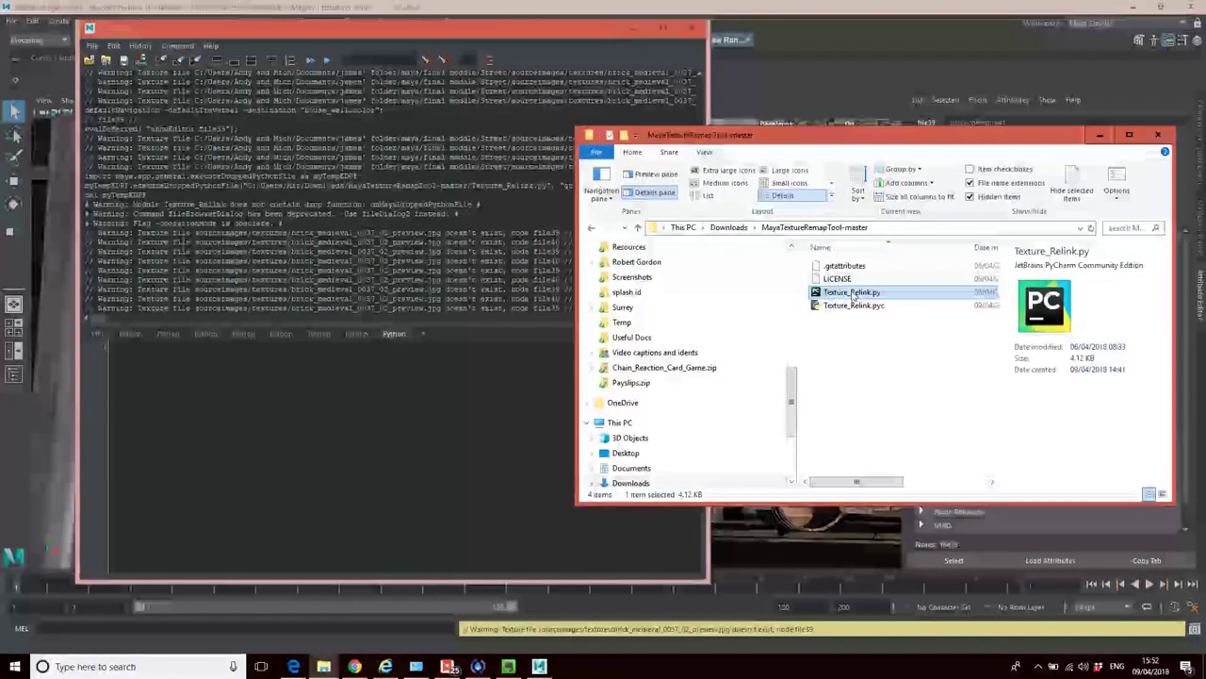
{"action": "left_click_drag", "start_coordinate": [854, 297], "coordinate": [368, 479]}
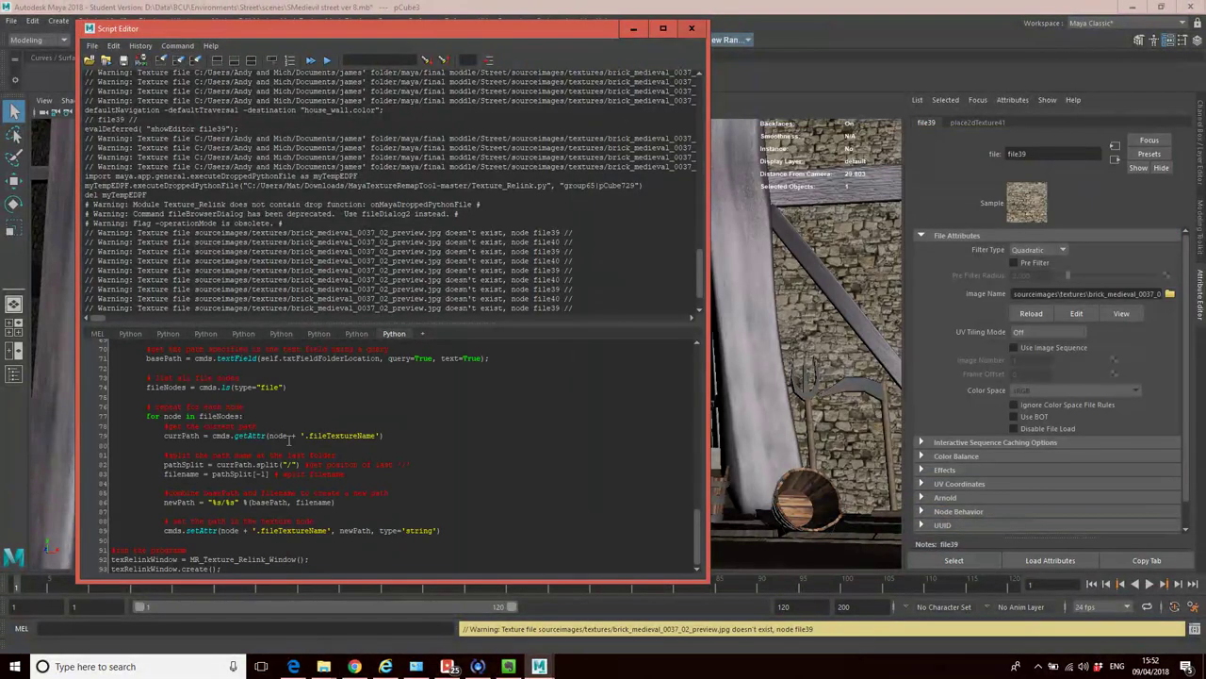
{"action": "scroll", "coordinate": [351, 530], "scroll_direction": "up", "scroll_amount": 20}
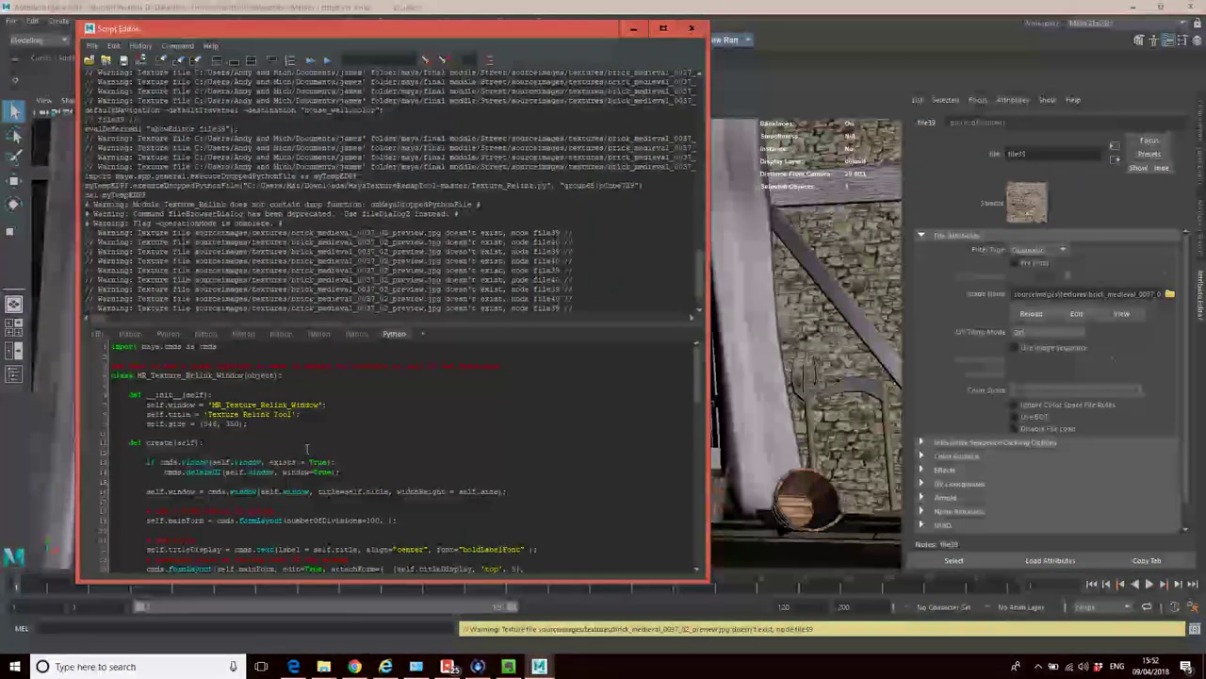
{"action": "scroll", "coordinate": [279, 475], "scroll_direction": "down", "scroll_amount": 20}
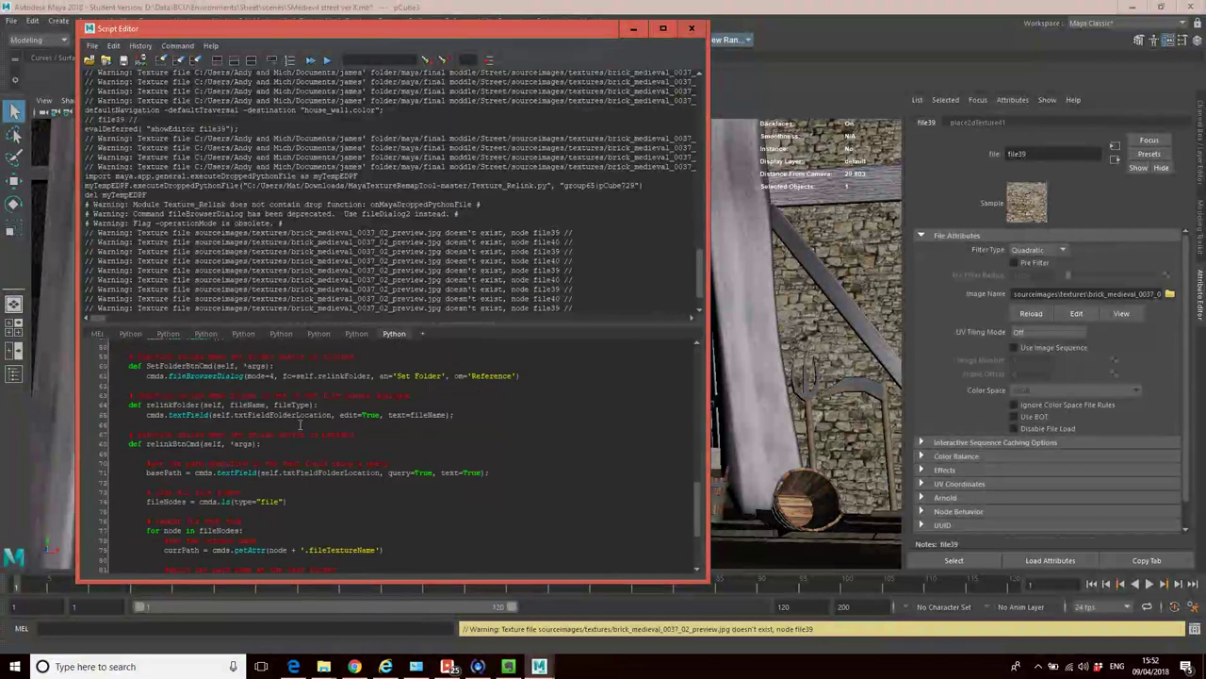
{"action": "scroll", "coordinate": [295, 435], "scroll_direction": "up", "scroll_amount": 20}
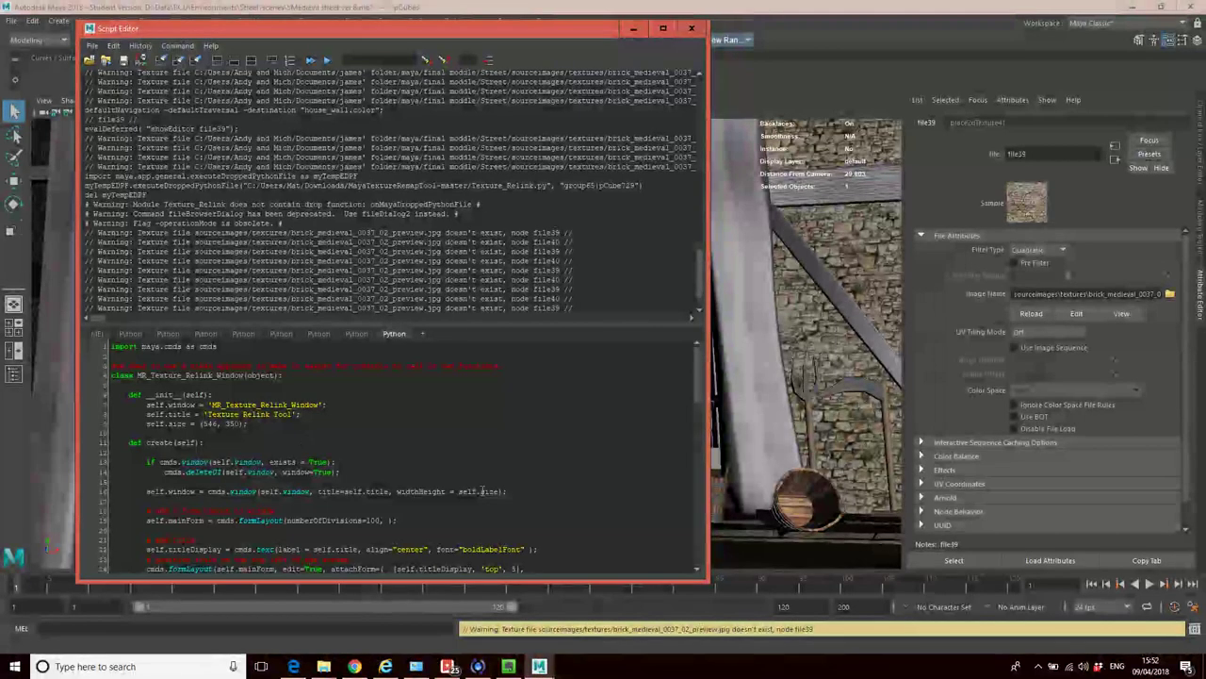
{"action": "scroll", "coordinate": [377, 449], "scroll_direction": "down", "scroll_amount": 20}
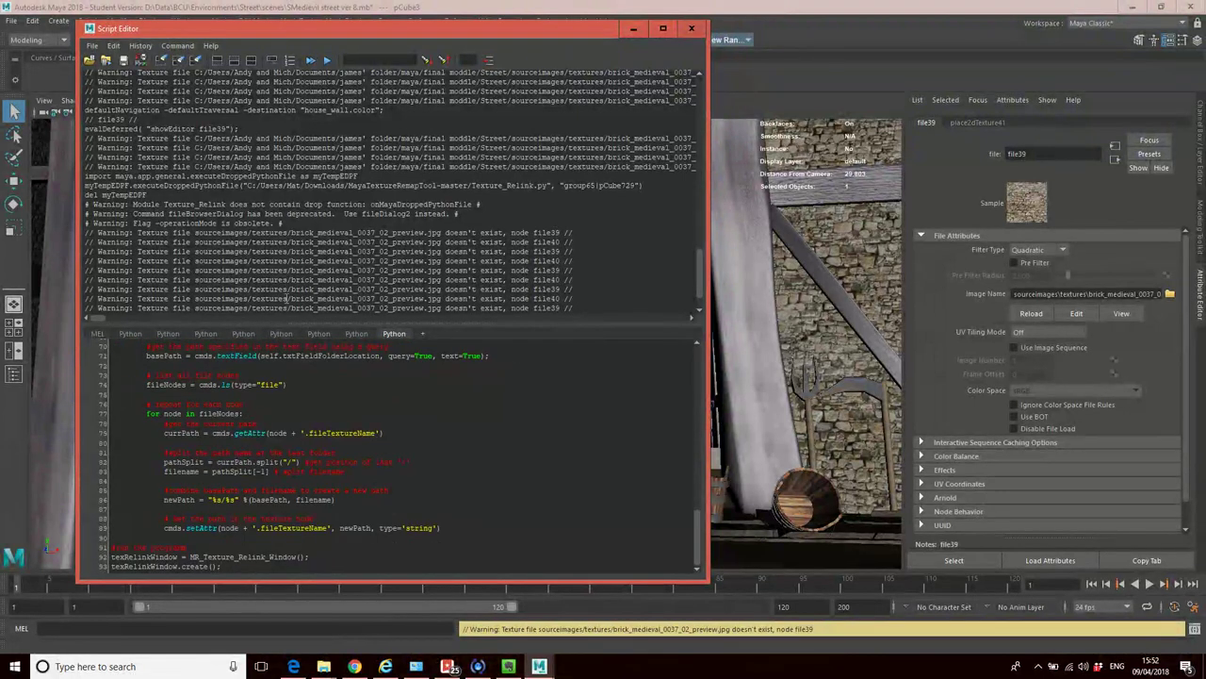
Save the Texture_Relink.py code to the Custom shelf as a 'Texture Relink' button.
{"action": "left_click", "coordinate": [92, 45]}
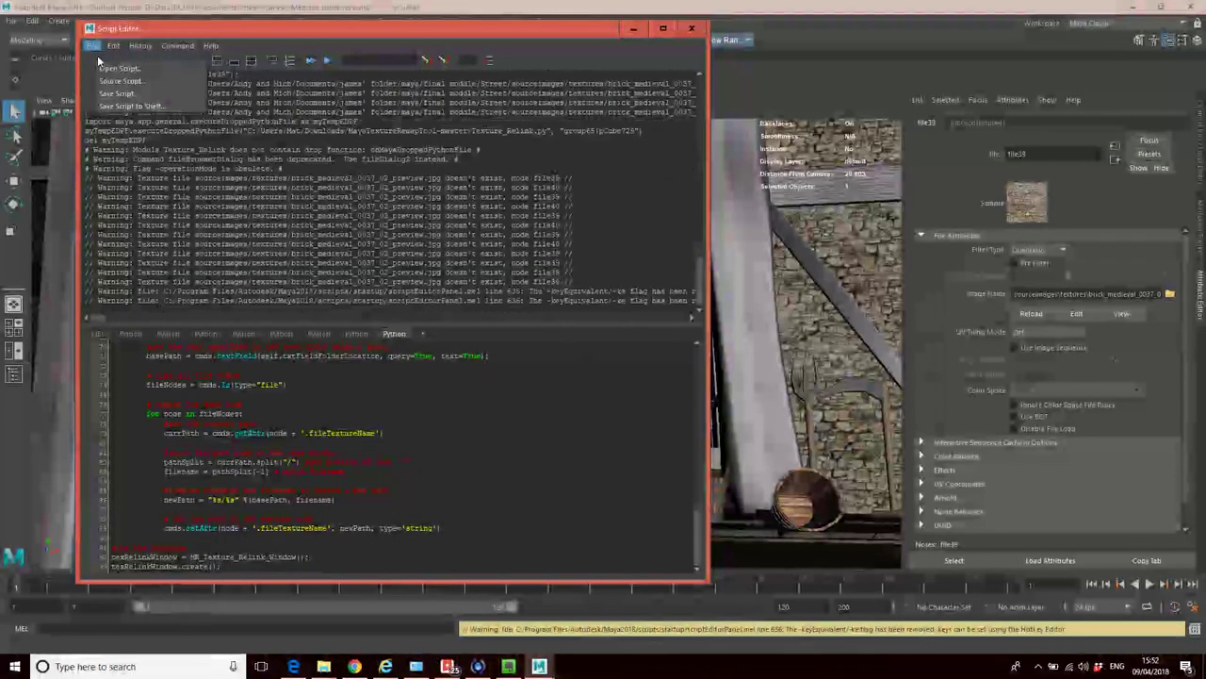
{"action": "left_click", "coordinate": [134, 107]}
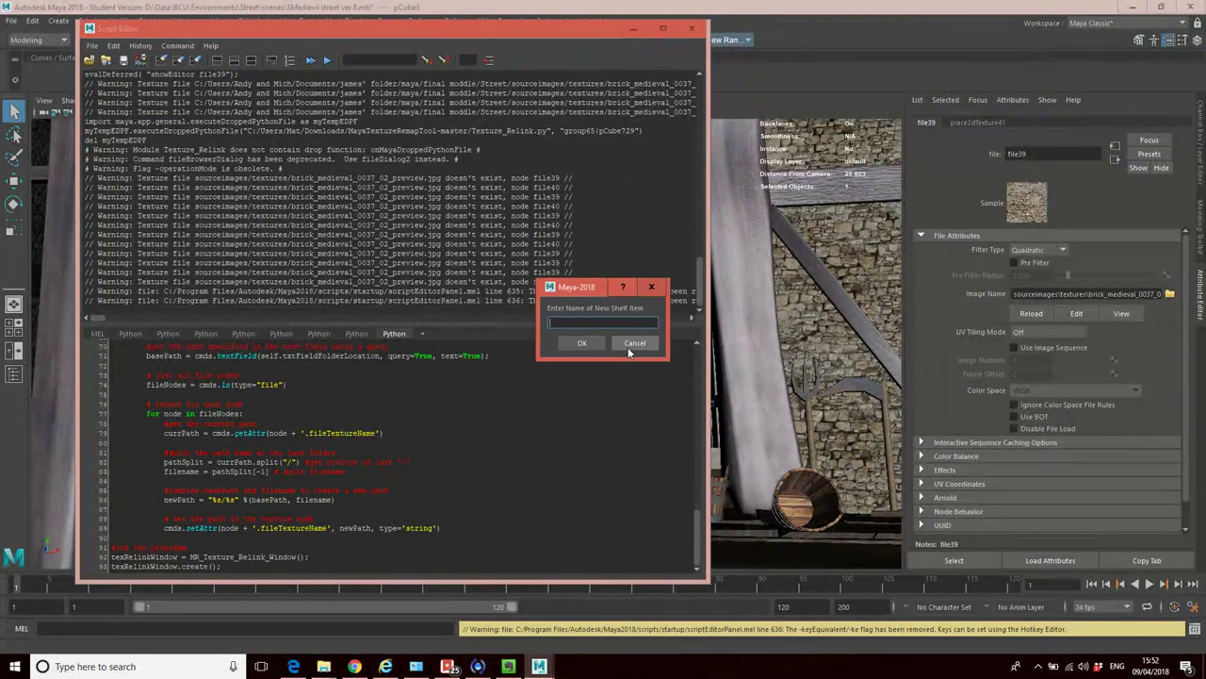
{"action": "type", "text": "Textu"}
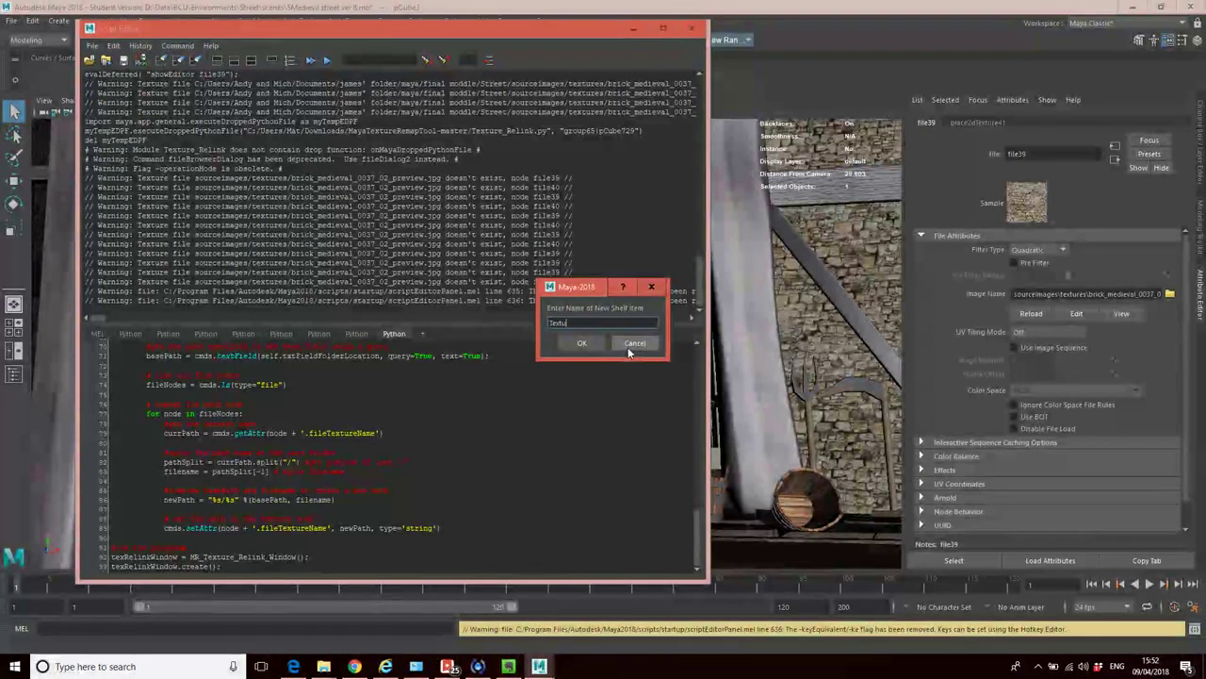
{"action": "type", "text": "re Relin"}
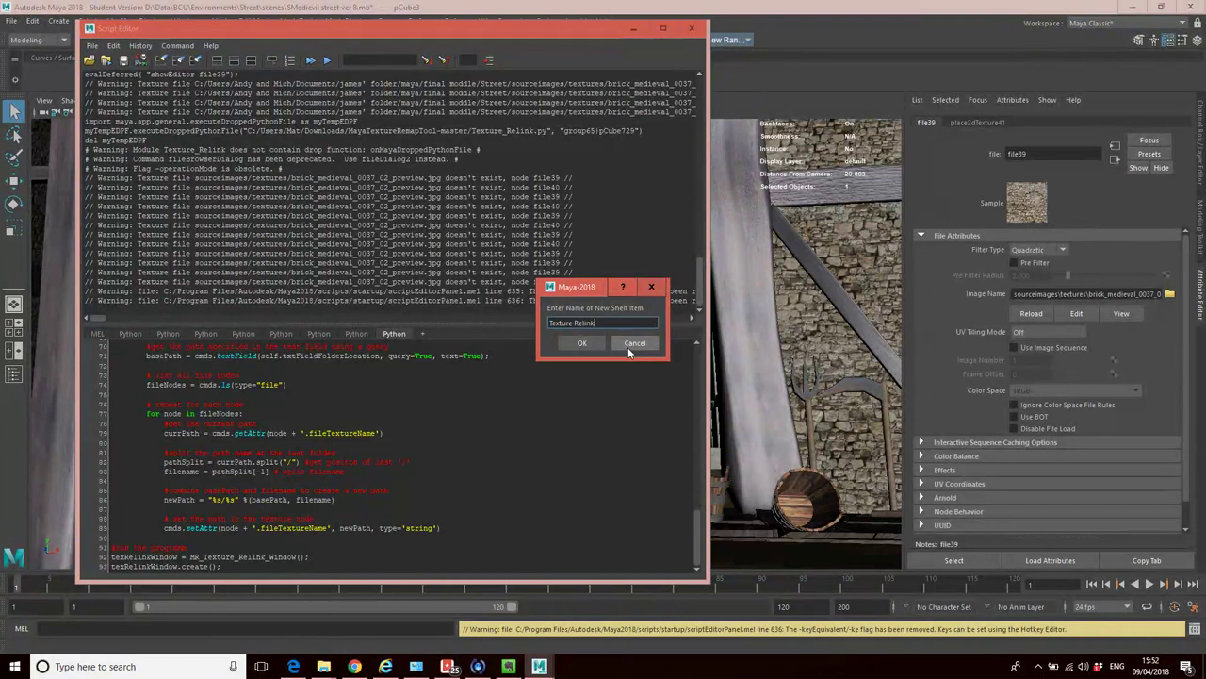
{"action": "type", "text": "k"}
{"action": "key", "text": "Return"}
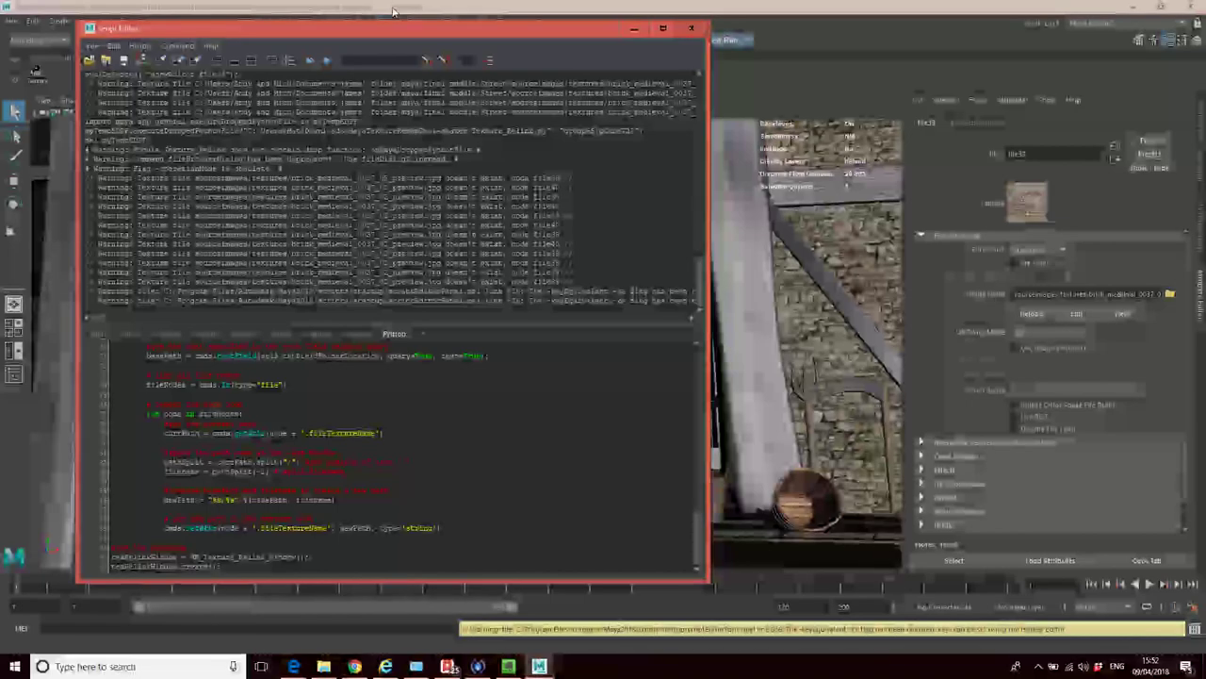
{"action": "left_click_drag", "start_coordinate": [403, 27], "coordinate": [722, 192]}
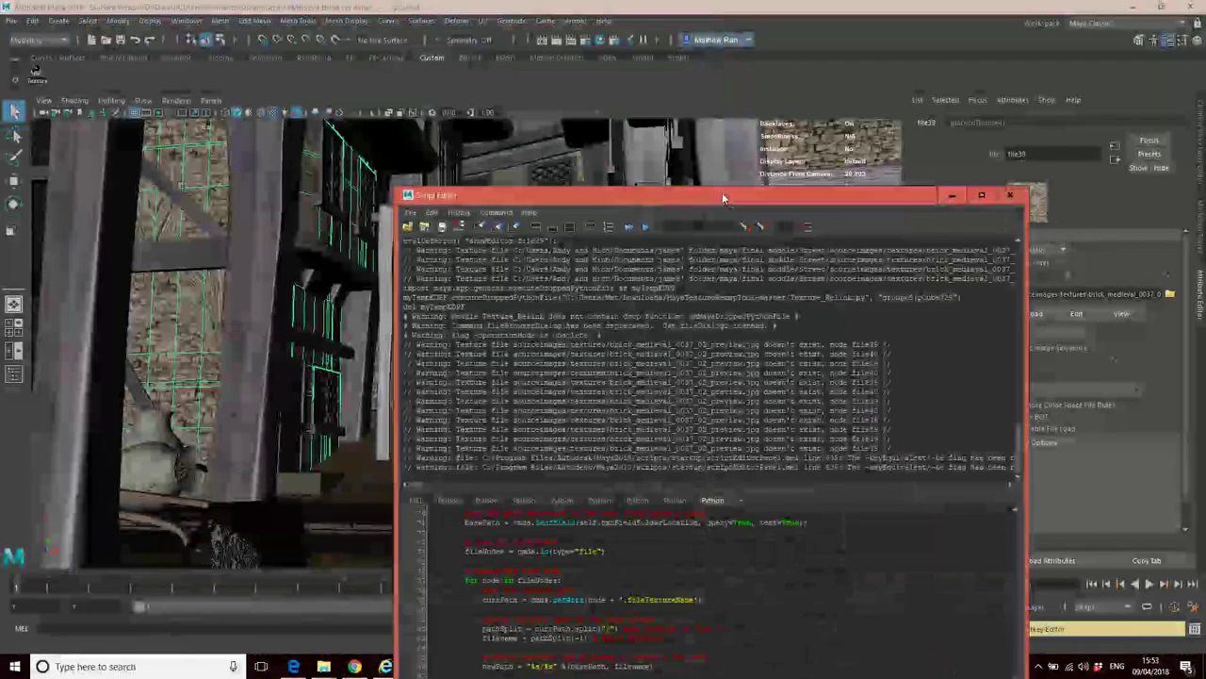
{"action": "left_click", "coordinate": [36, 80]}
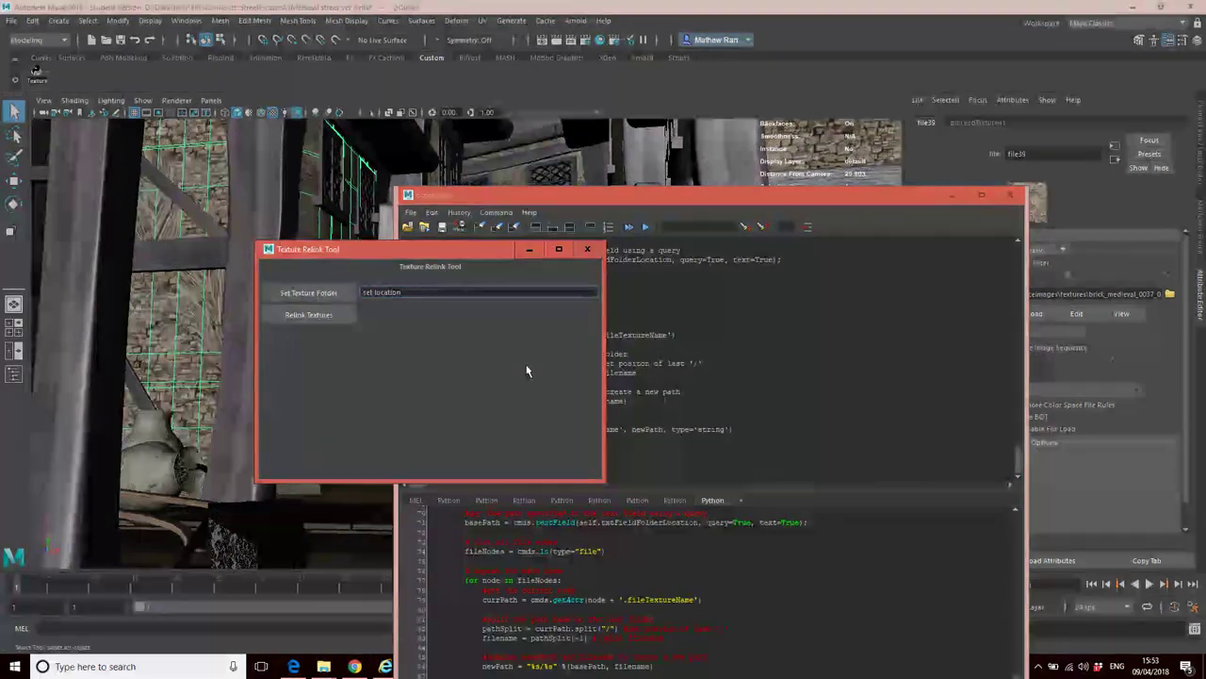
{"action": "left_click", "coordinate": [588, 250]}
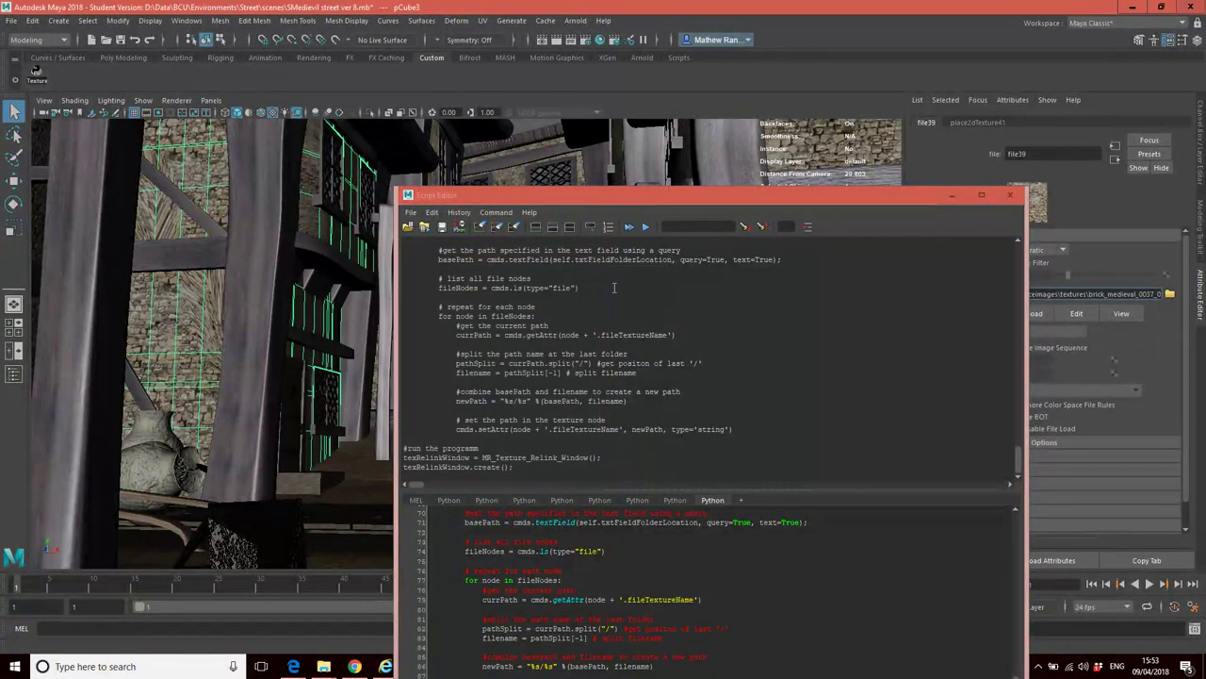